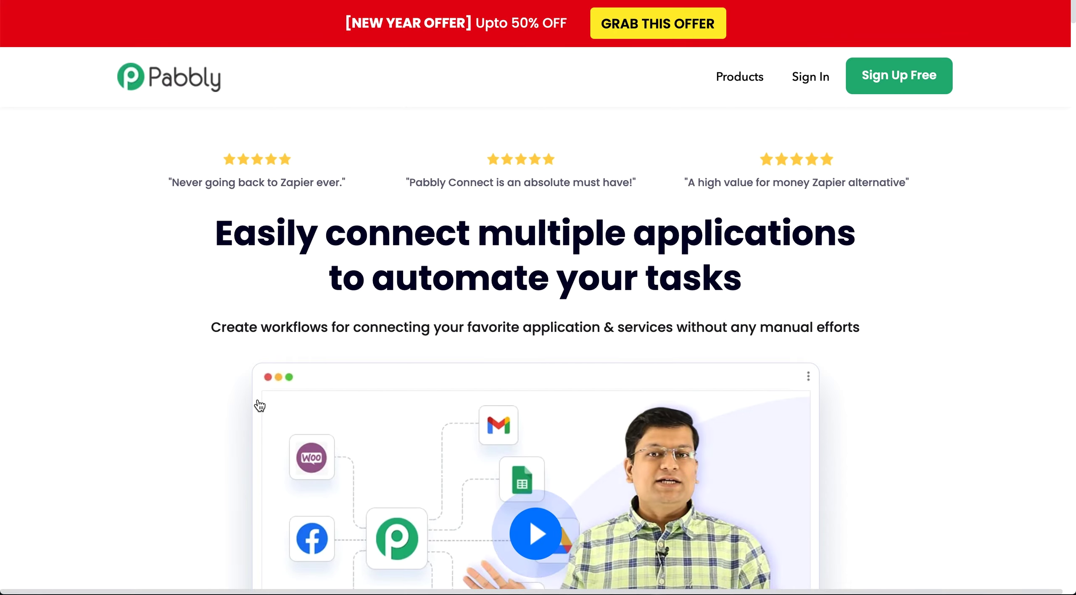
Step: Look over the Pabbly Connect landing page, including the intro video area and the feature list below it
scroll(164, 265, "down", 2)
scroll(163, 259, "down", 1)
scroll(163, 260, "up", 1)
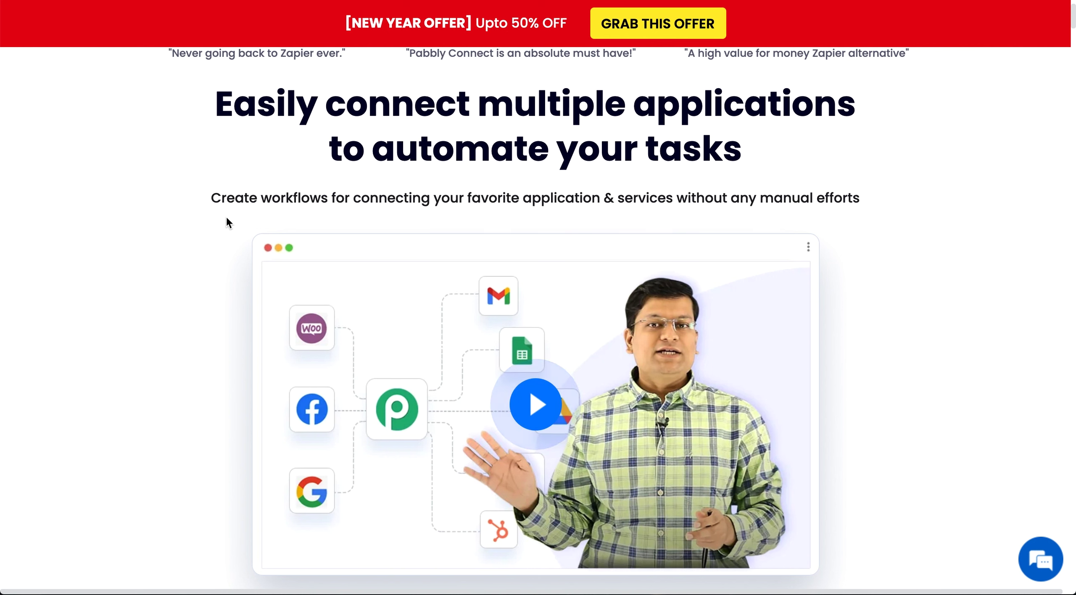
scroll(202, 216, "down", 2)
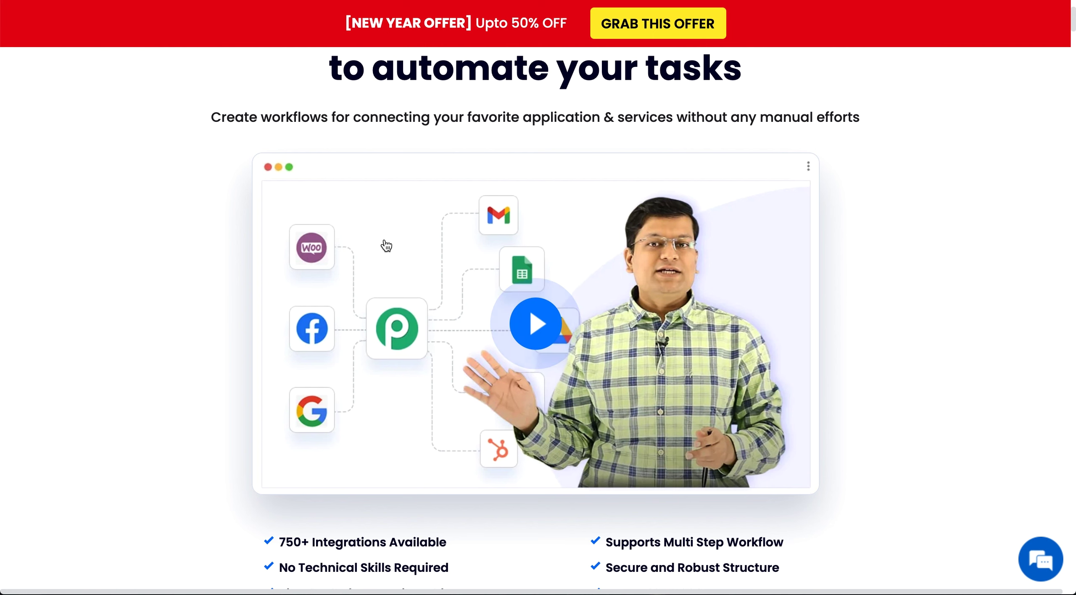
scroll(386, 246, "down", 1)
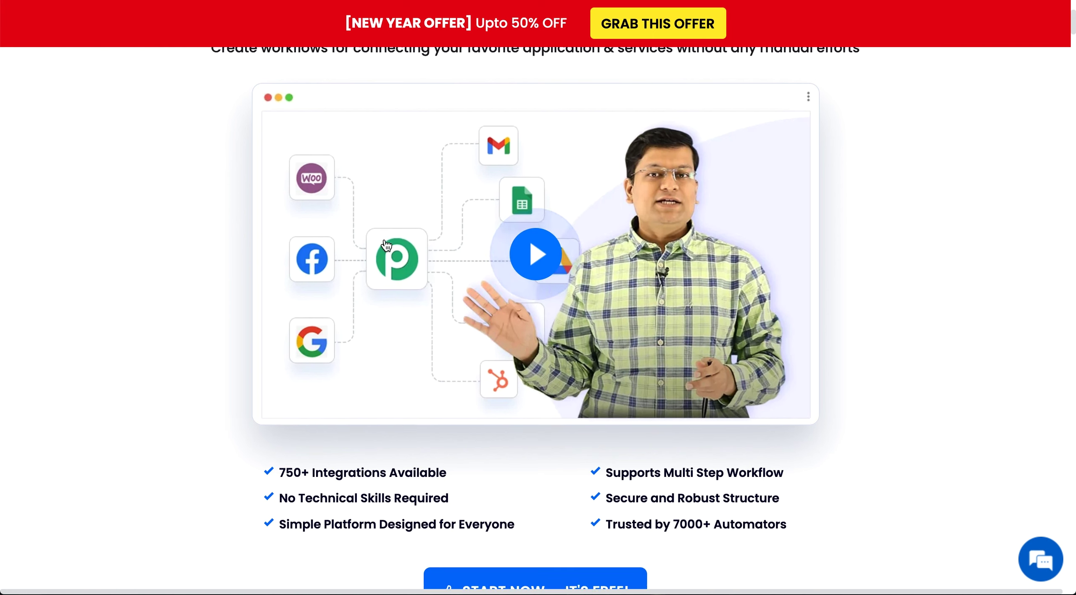
scroll(386, 246, "up", 1)
scroll(386, 246, "up", 1)
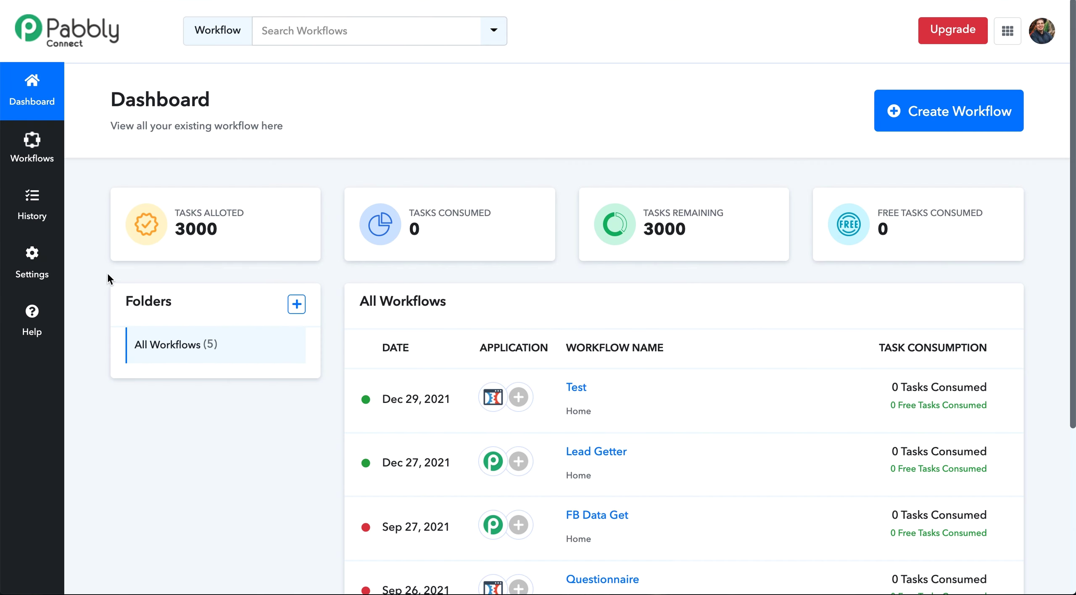
Step: Examine the dashboard's task counters and the list of all existing workflows
mouse_move(287, 198)
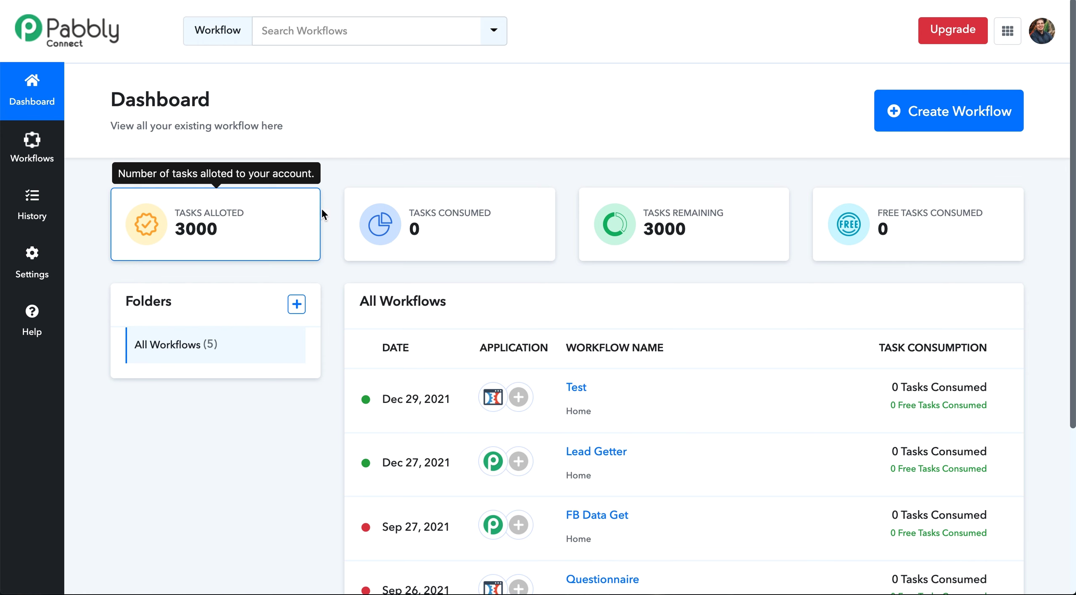
mouse_move(356, 219)
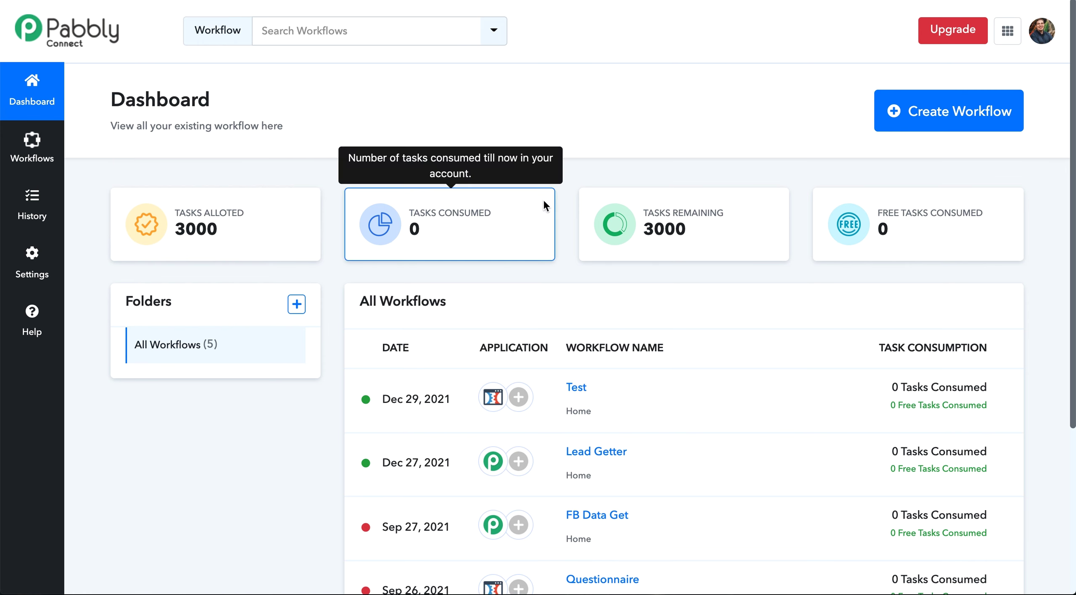
mouse_move(701, 212)
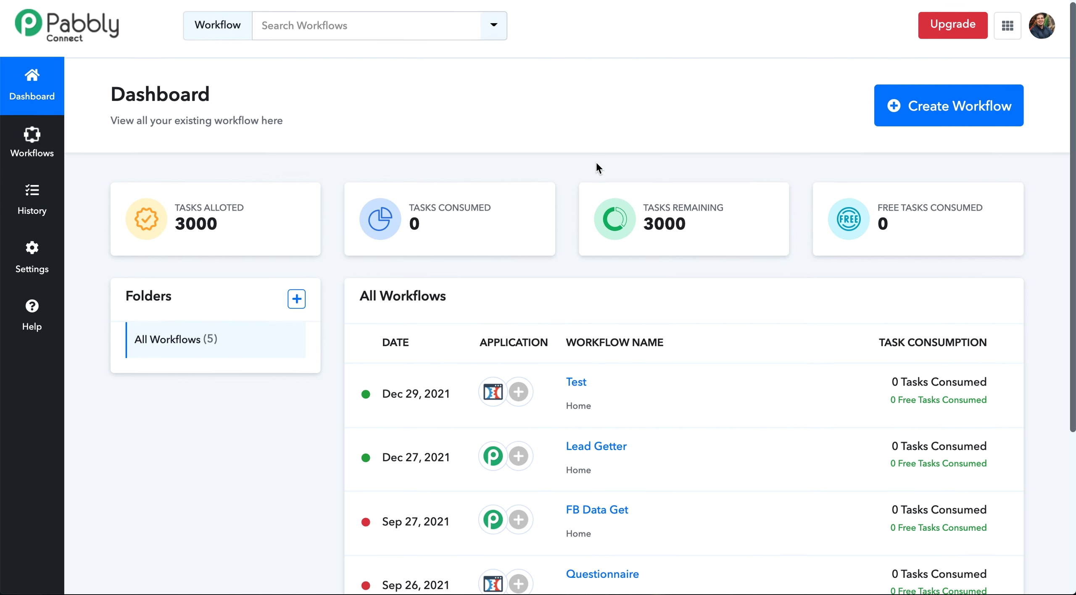
scroll(596, 164, "down", 5)
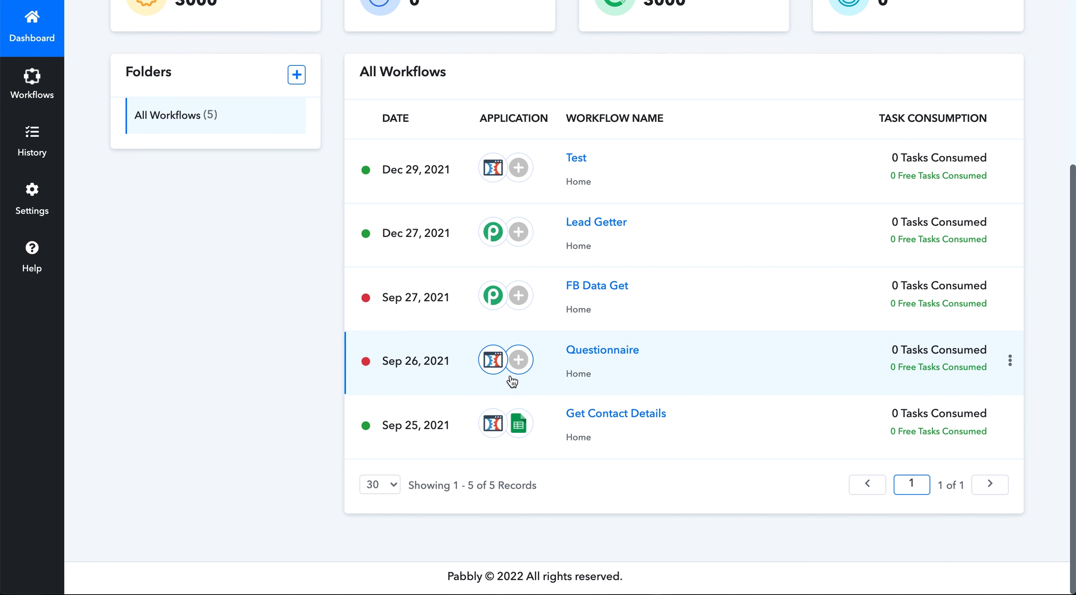
scroll(492, 416, "up", 5)
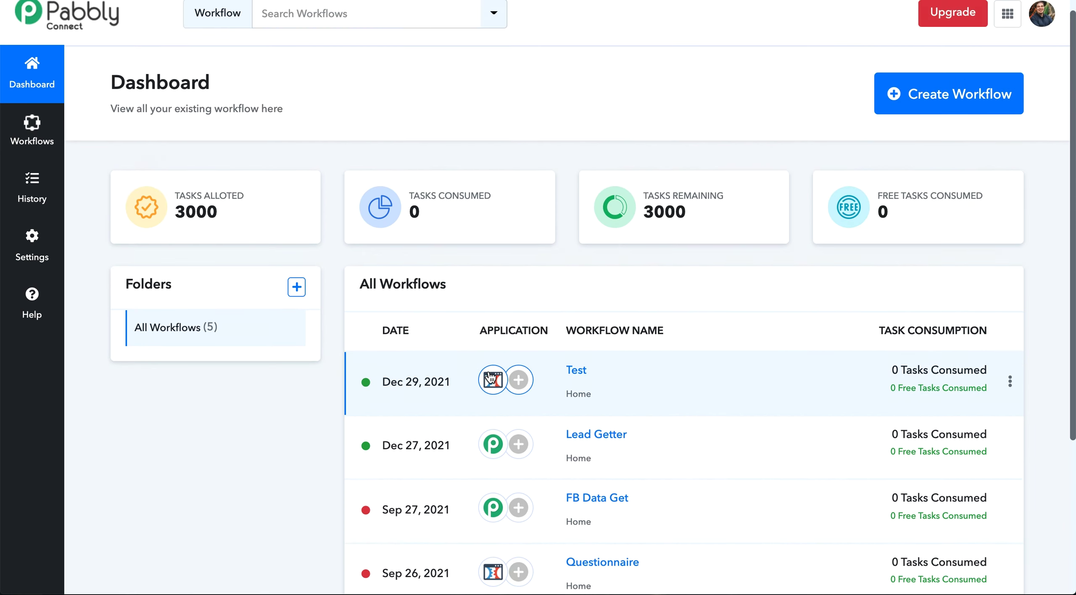
scroll(489, 378, "up", 1)
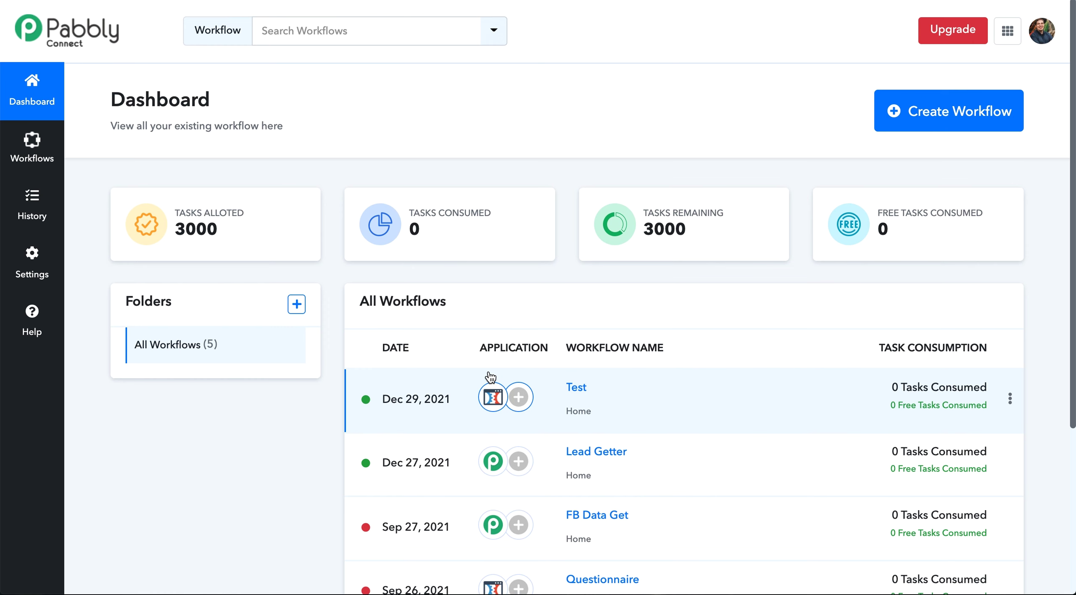
Step: In the Test workflow, select the Clickfunnels trigger's webhook URL and start capturing the webhook response
left_click(573, 389)
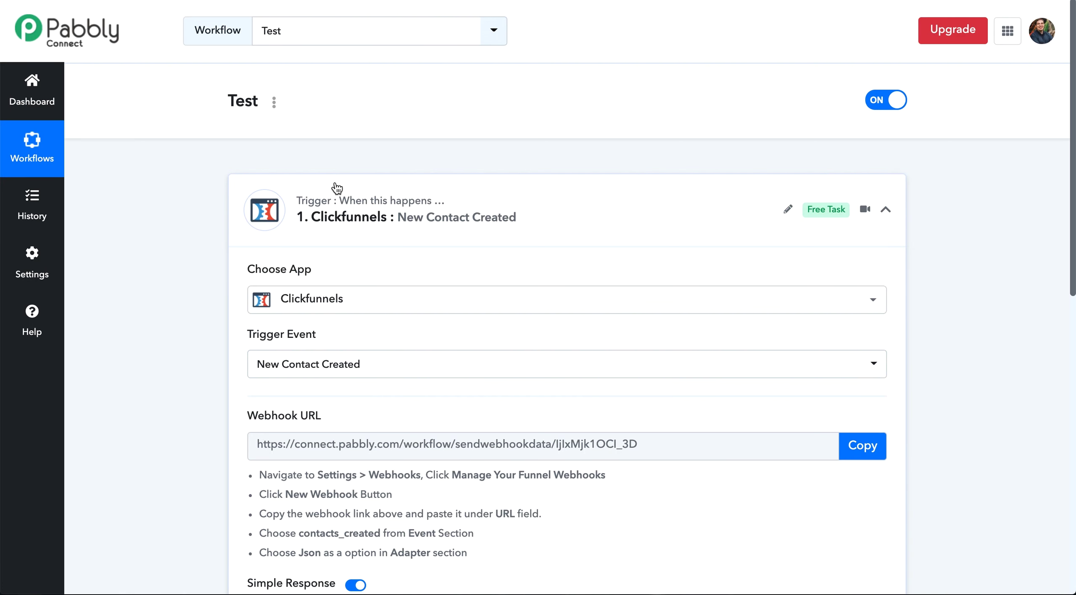
scroll(337, 188, "down", 2)
scroll(337, 188, "up", 2)
scroll(337, 188, "down", 2)
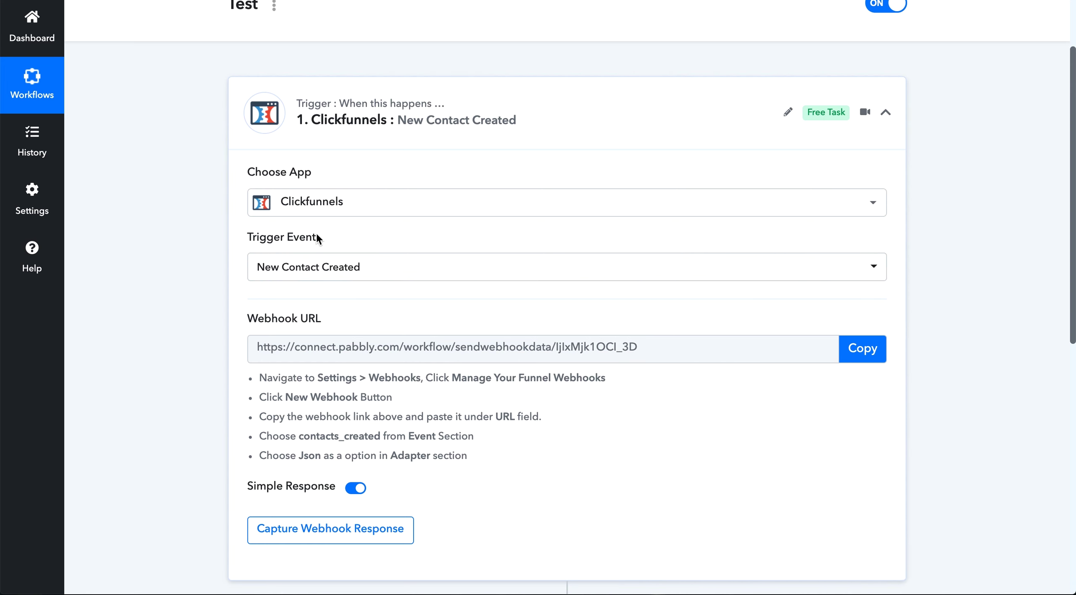
scroll(317, 238, "down", 3)
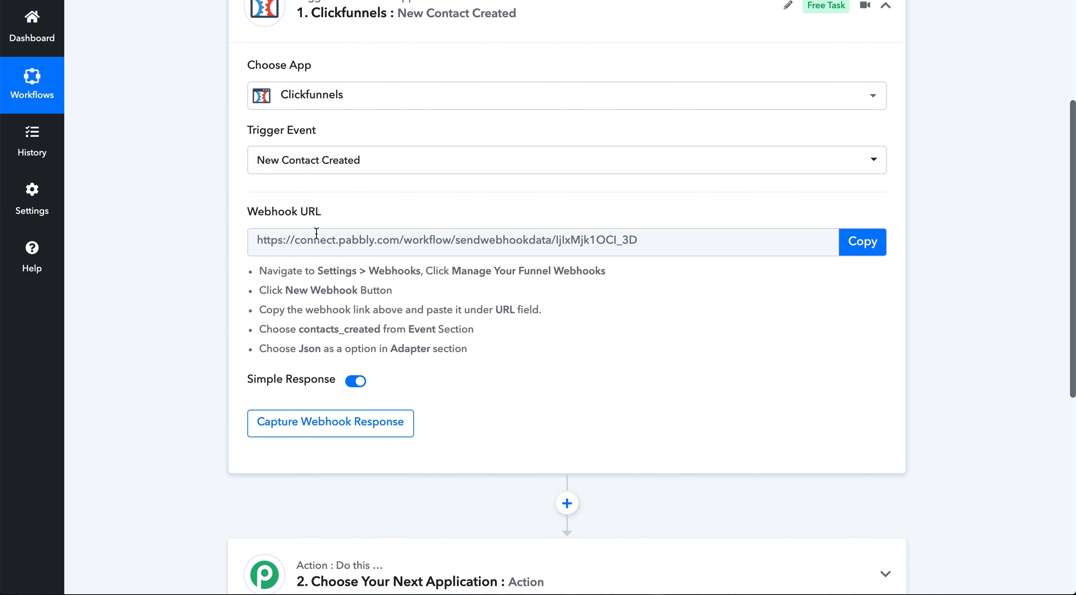
left_click_drag(253, 239, 684, 257)
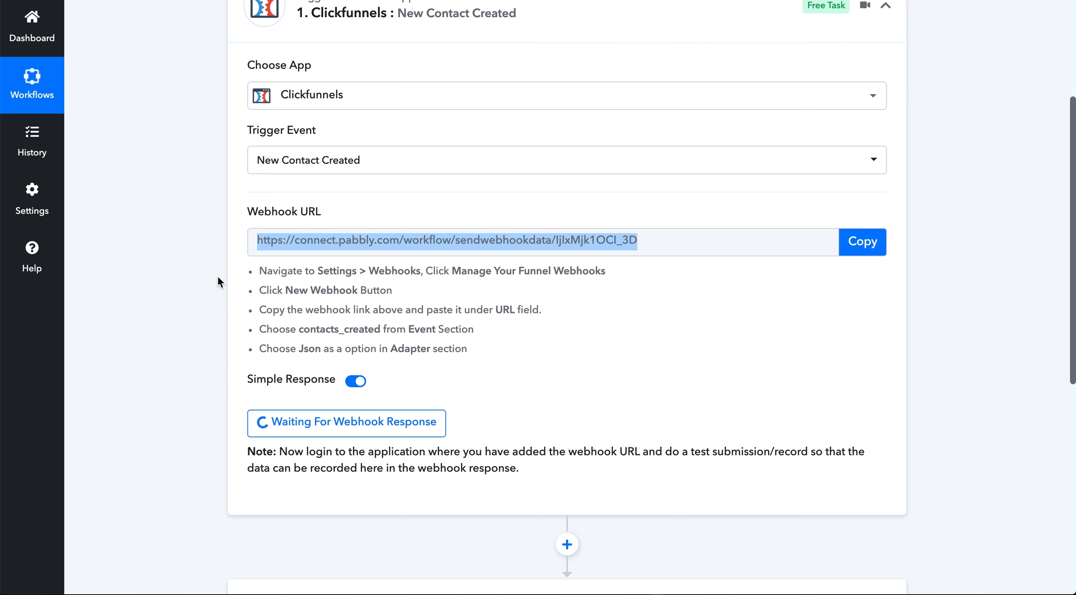
Step: Set the workflow's second step to Google Sheets with the Add New Row action event
scroll(232, 225, "down", 3)
scroll(232, 225, "down", 6)
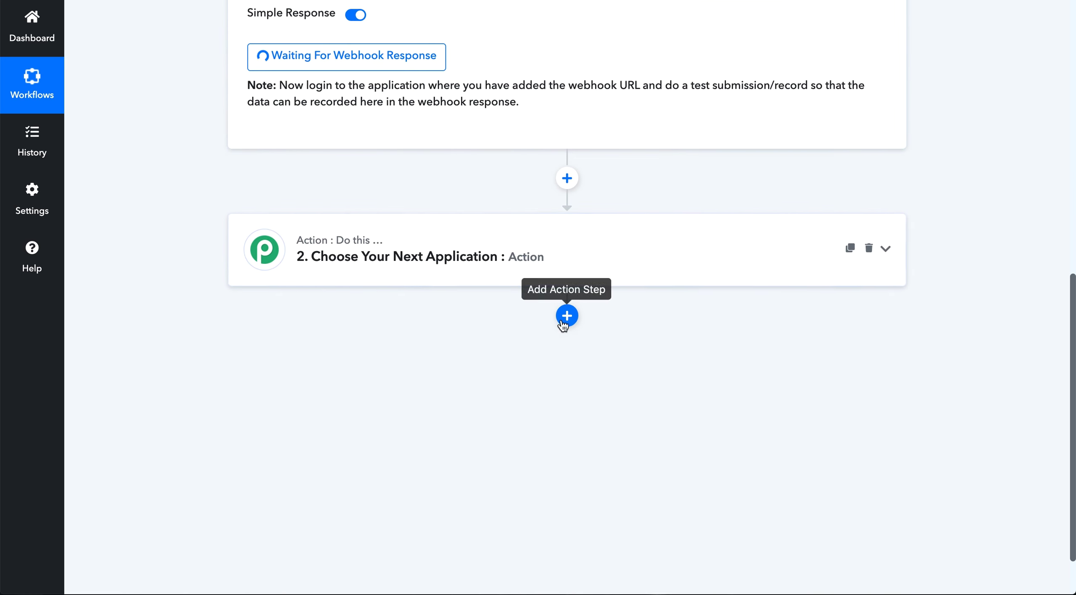
left_click(521, 251)
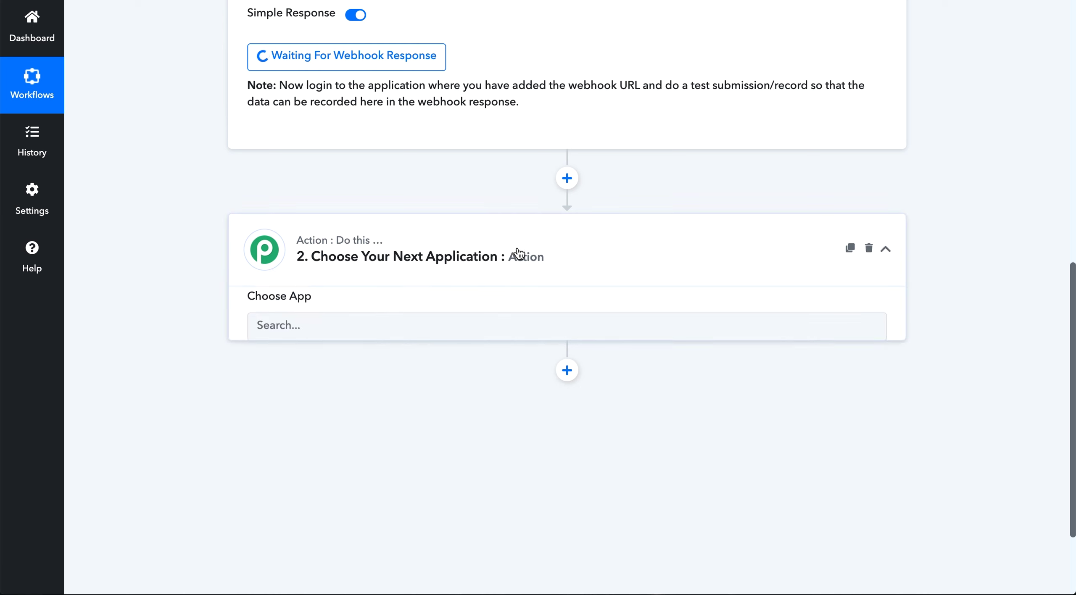
scroll(205, 294, "down", 2)
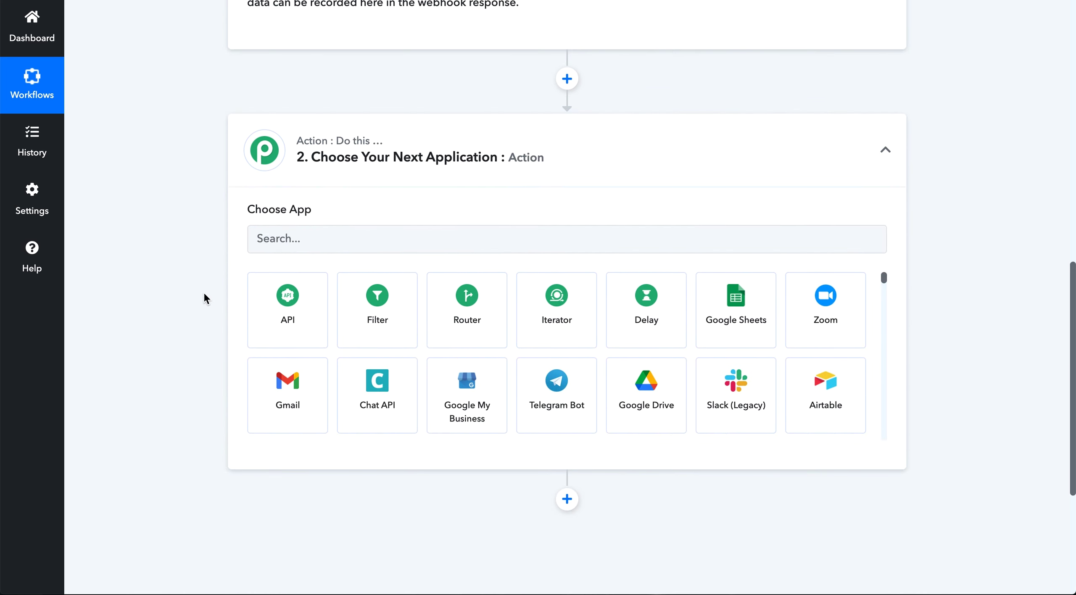
left_click(723, 313)
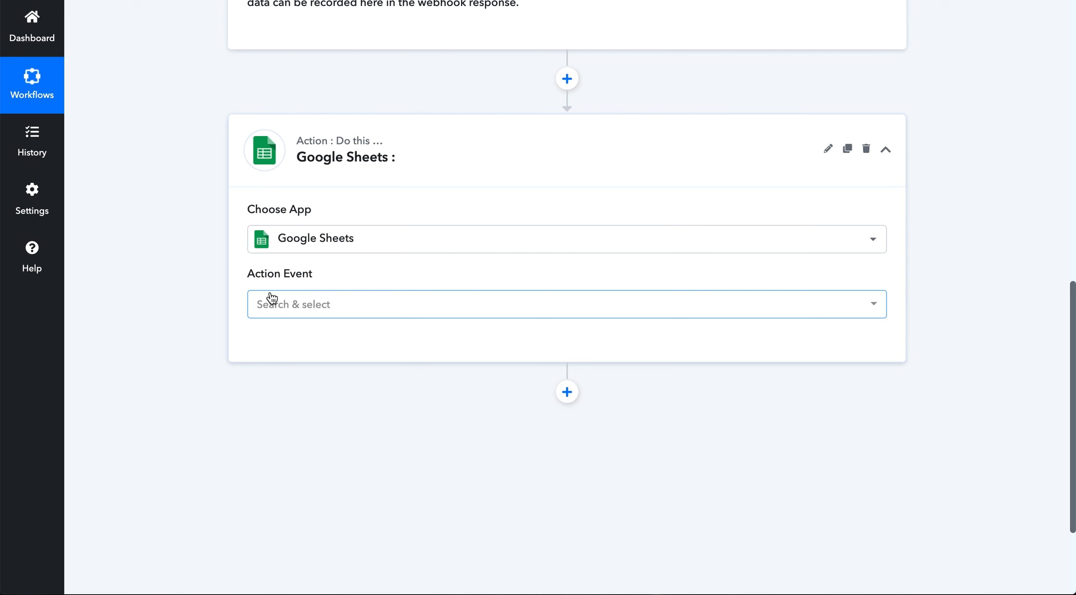
left_click(289, 307)
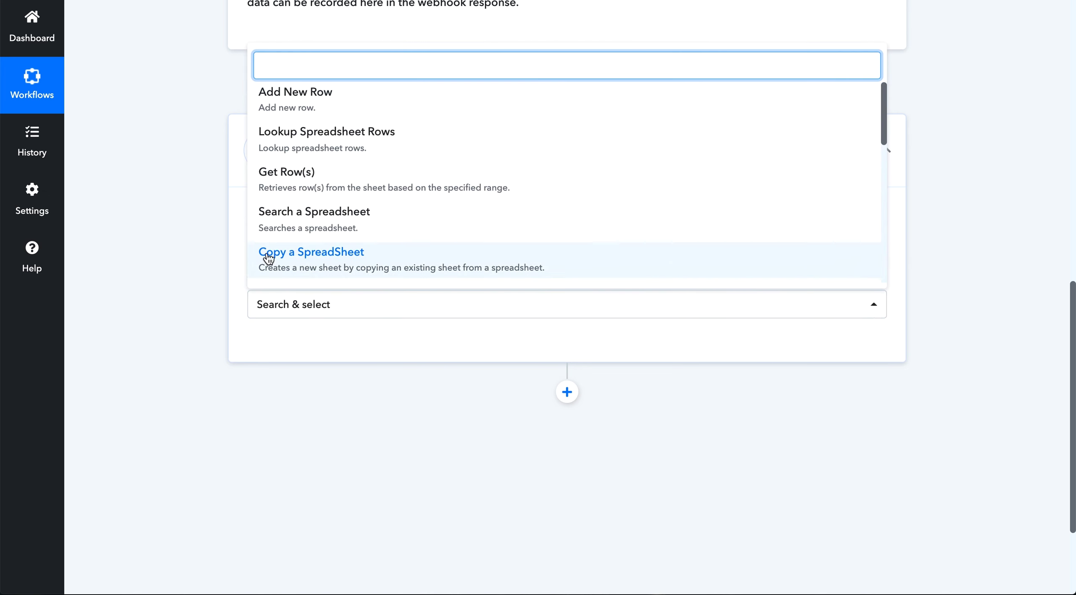
left_click(278, 99)
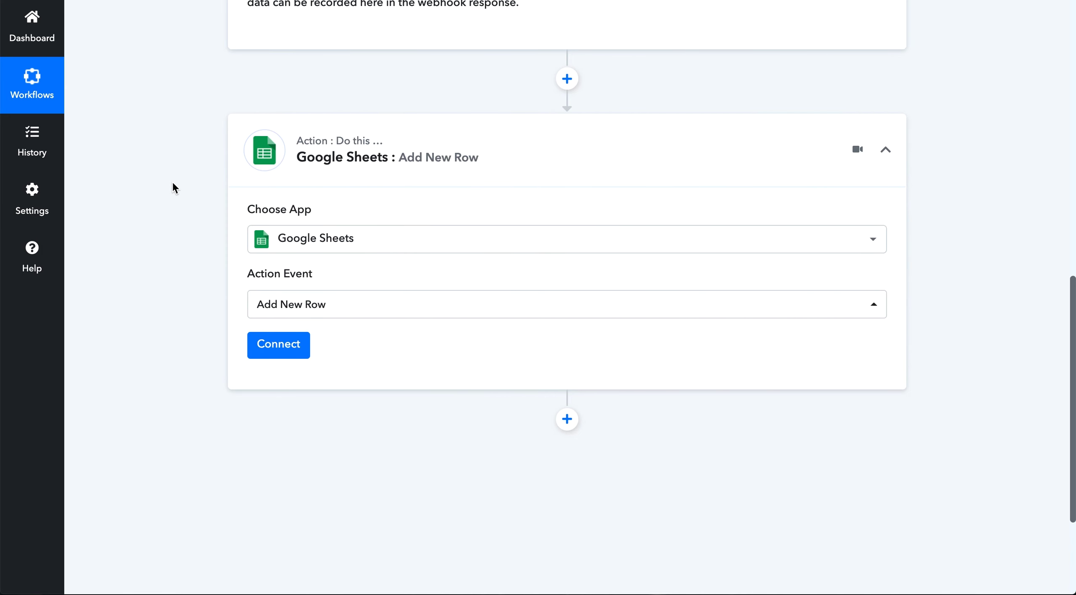
Step: Add an action step after Google Sheets that uses Gmail with the Send Email action event
scroll(175, 188, "up", 8)
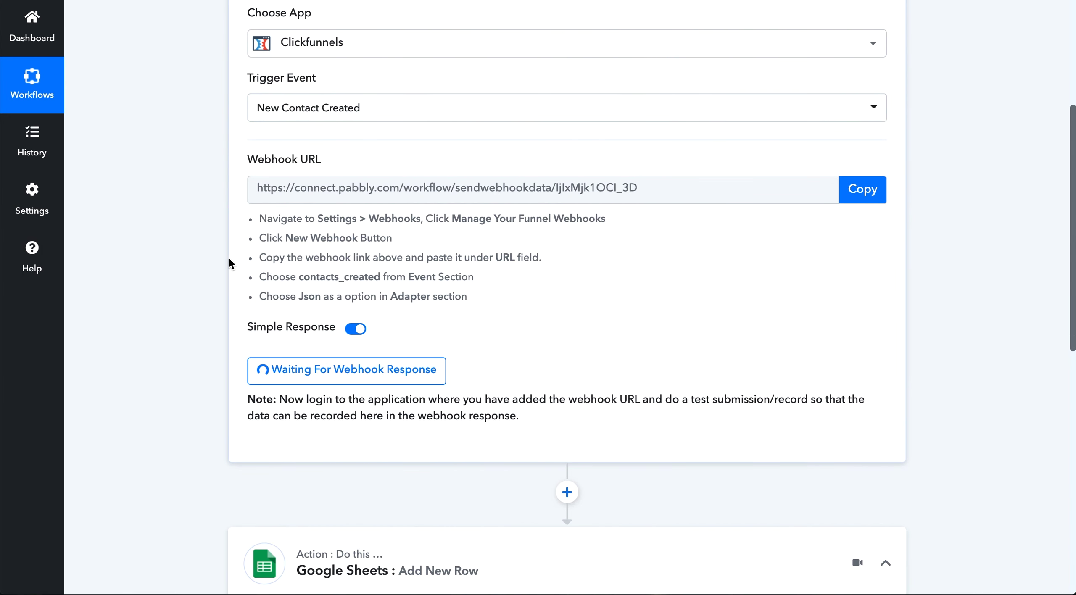
scroll(228, 263, "down", 10)
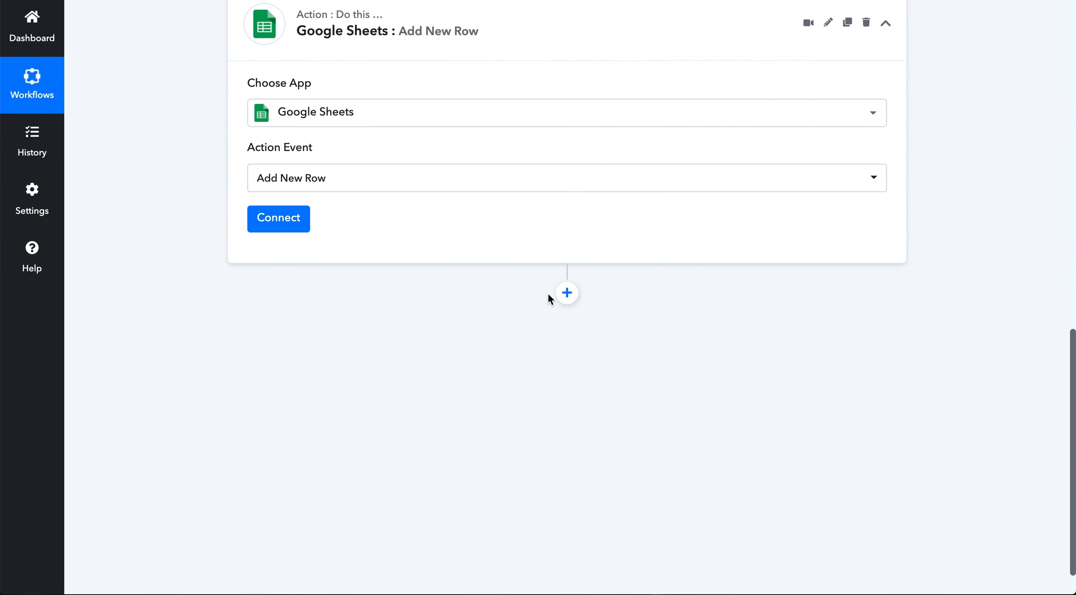
left_click(557, 292)
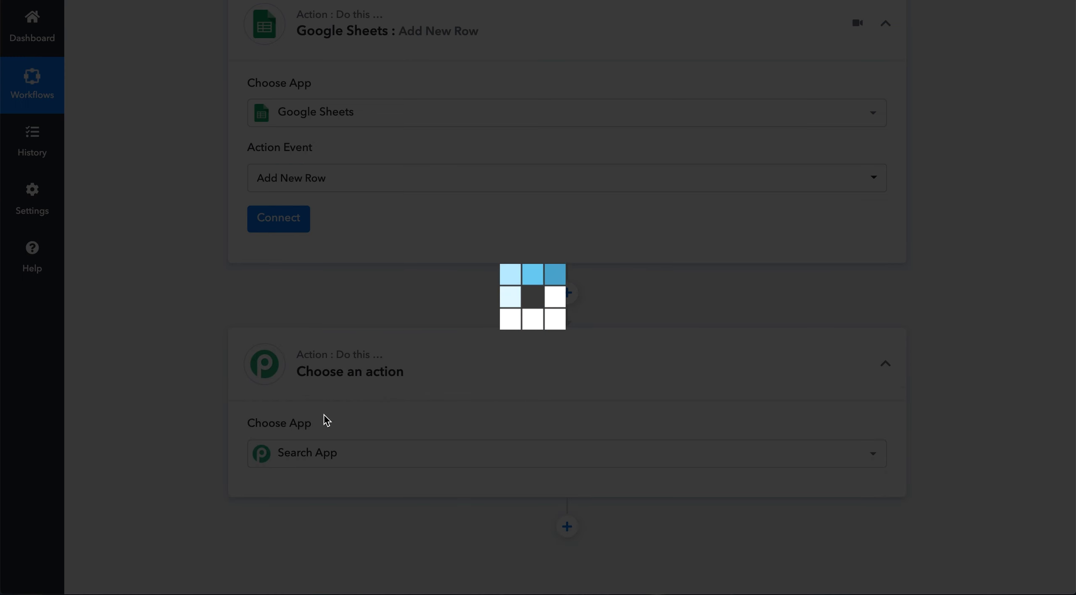
scroll(429, 353, "down", 3)
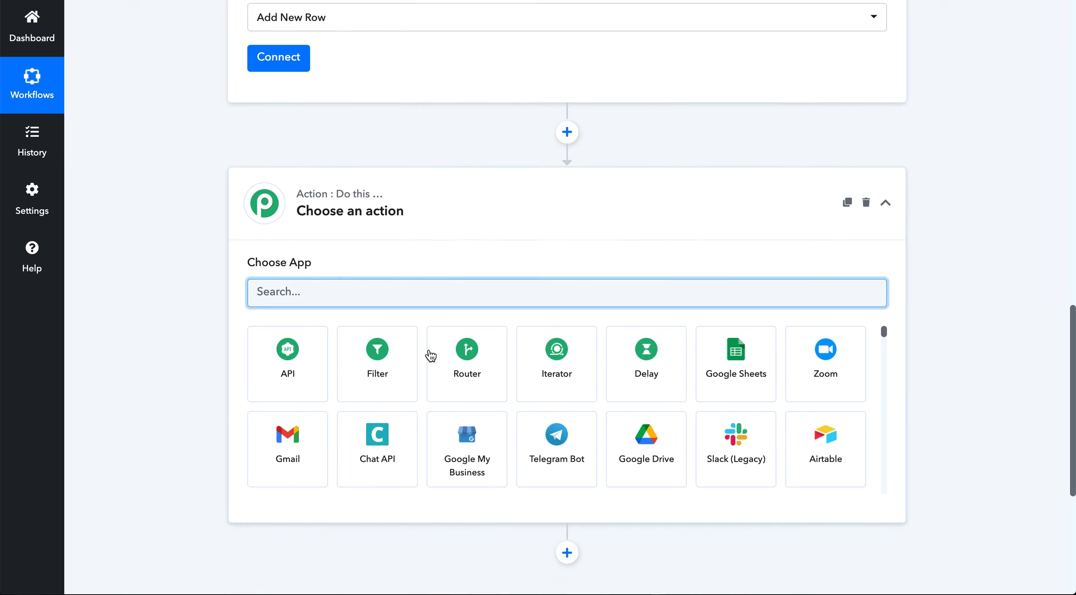
scroll(430, 355, "down", 2)
left_click(284, 326)
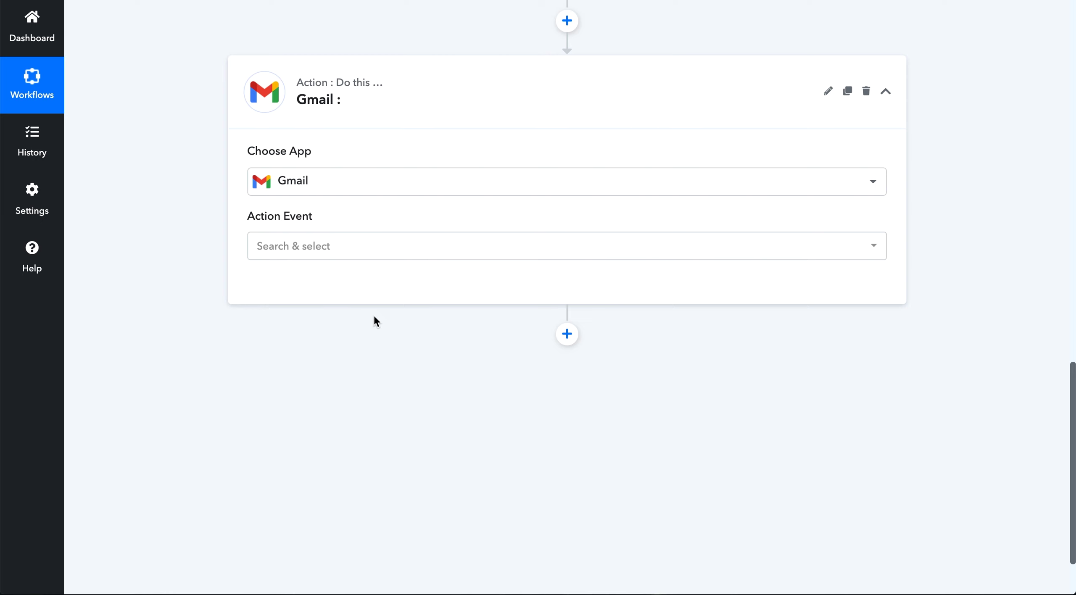
left_click(332, 247)
left_click(327, 309)
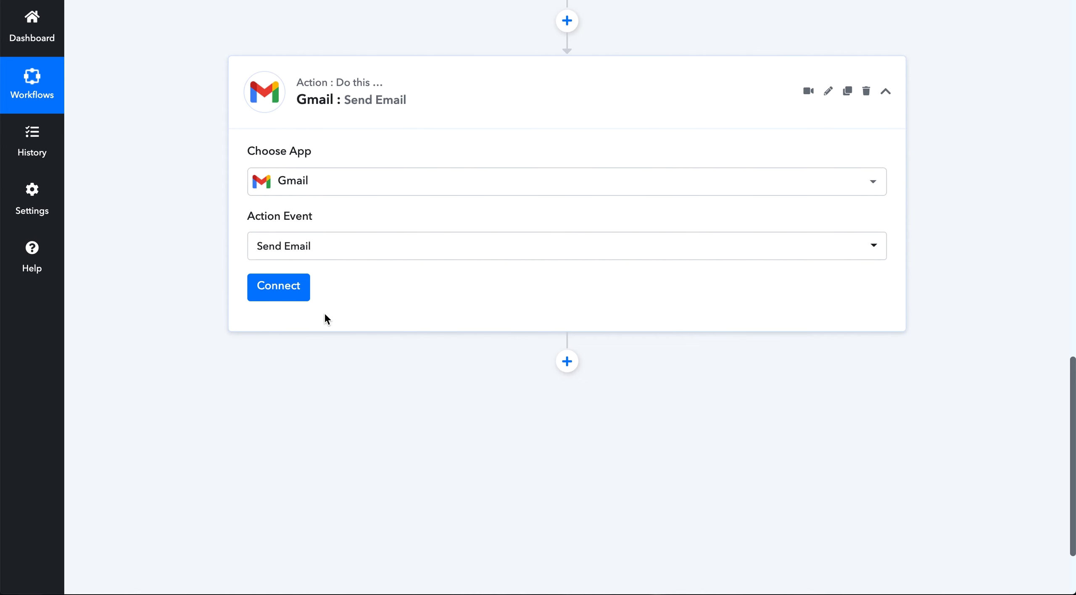
Step: Review the whole workflow sequence from the Clickfunnels trigger through the Google Sheets and Gmail actions
scroll(159, 225, "up", 2)
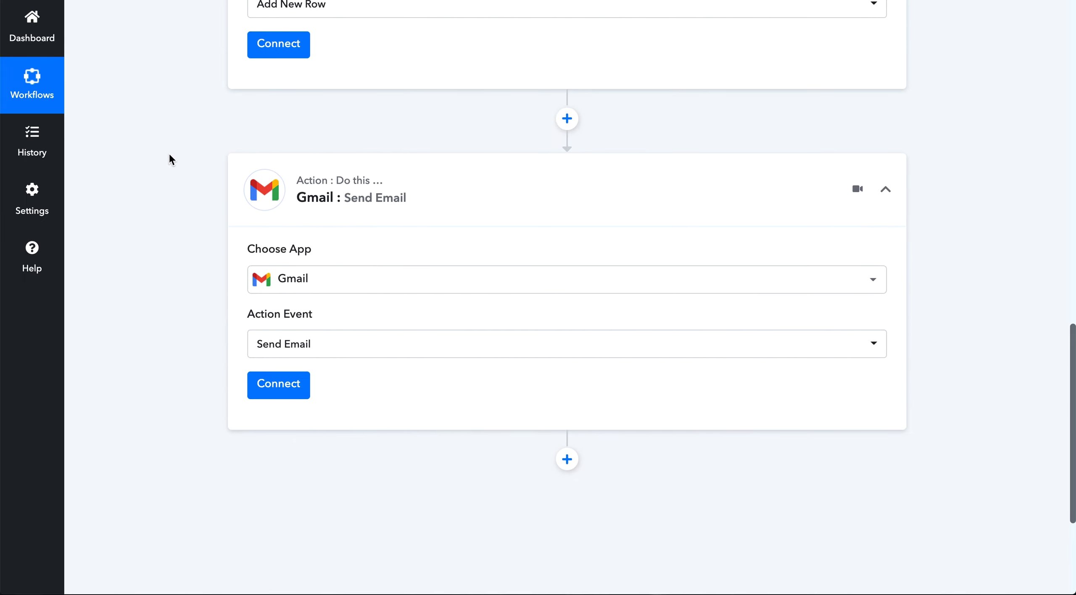
scroll(168, 152, "up", 10)
scroll(169, 158, "up", 10)
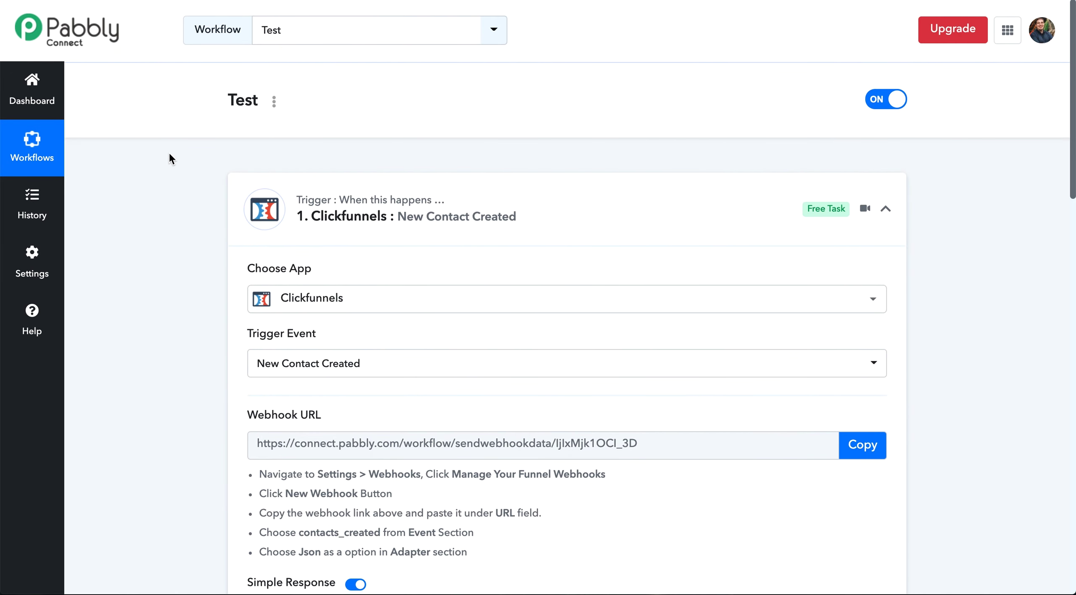
scroll(169, 158, "down", 3)
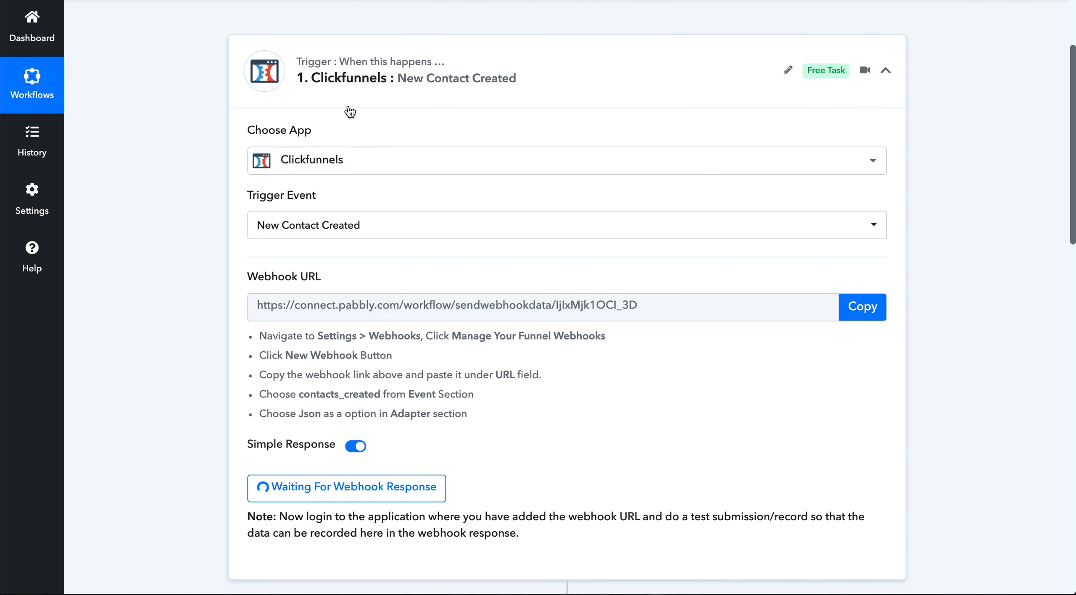
scroll(351, 112, "down", 10)
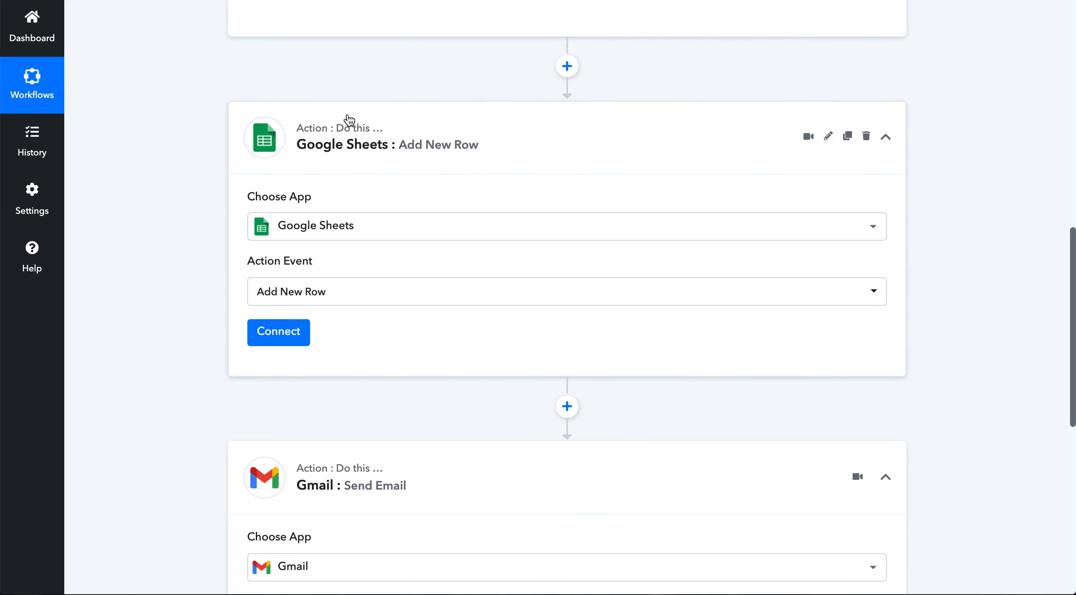
scroll(360, 168, "down", 4)
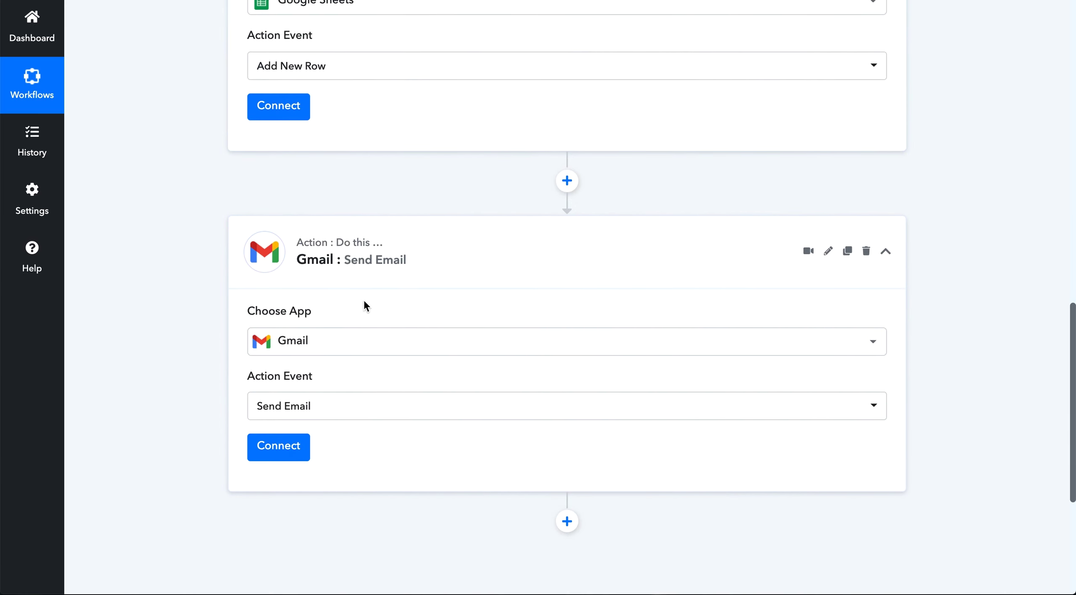
scroll(209, 367, "up", 5)
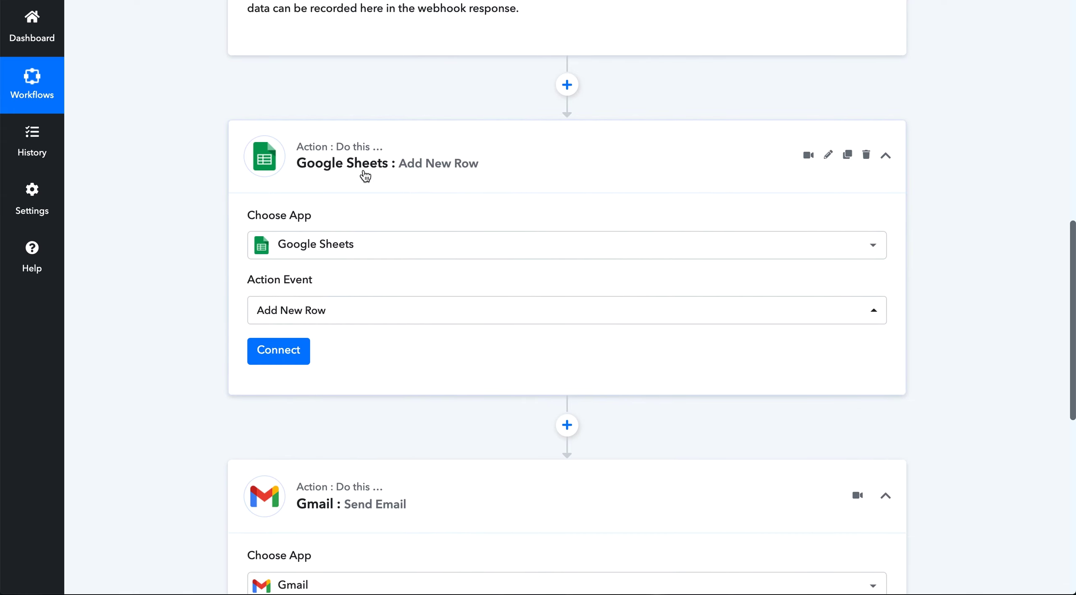
scroll(364, 173, "down", 9)
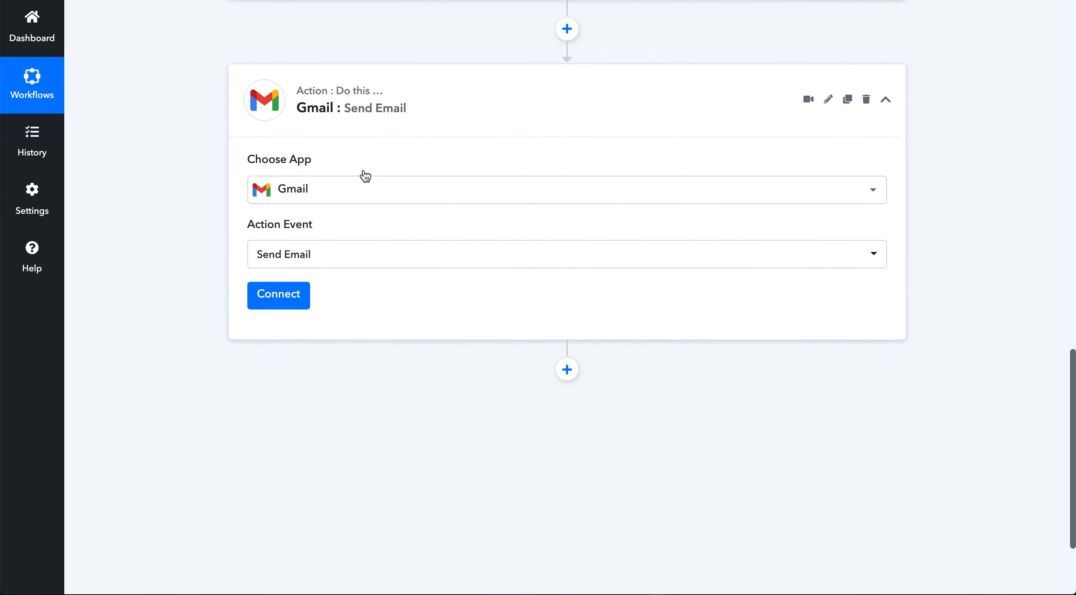
Step: Add another action step after the Gmail Send Email step and choose Gmail as its app
left_click(567, 318)
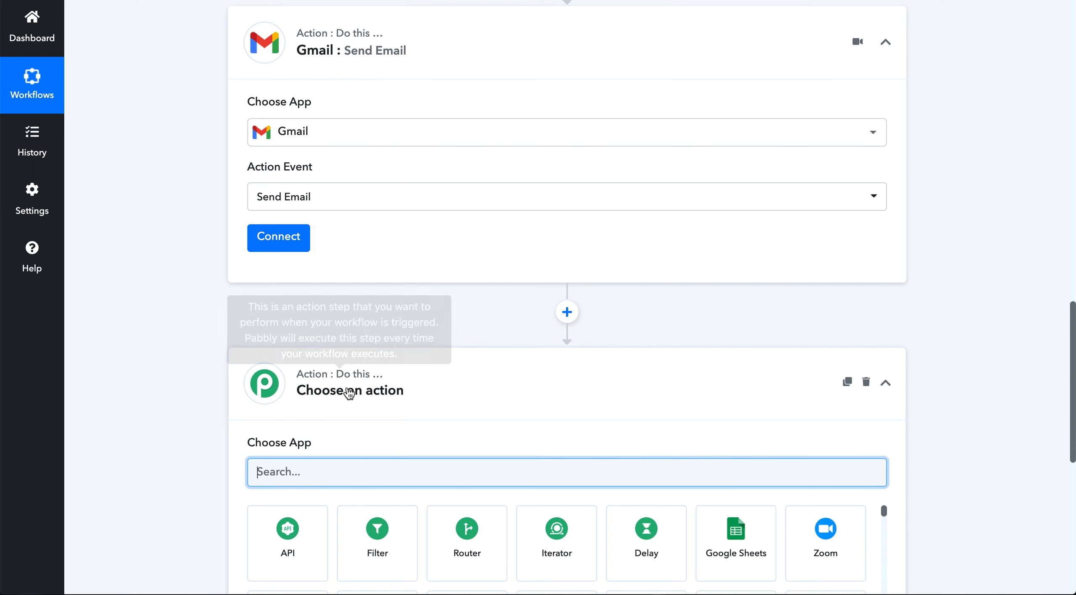
left_click(290, 466)
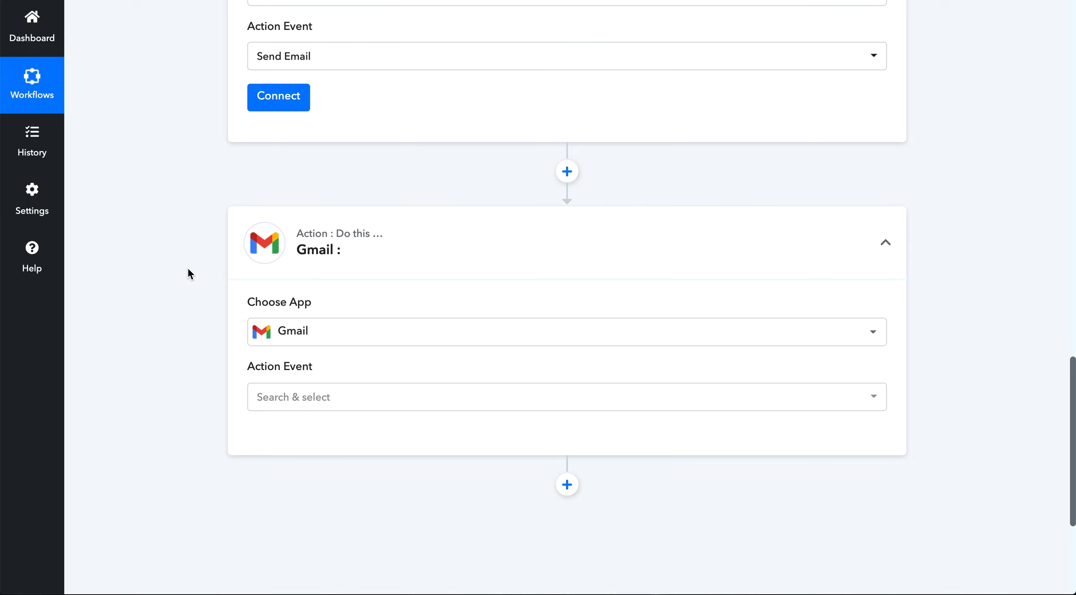
Step: Look over the Clickfunnels trigger and the Google Sheets and Gmail actions once more, and return to the dashboard
scroll(187, 274, "up", 20)
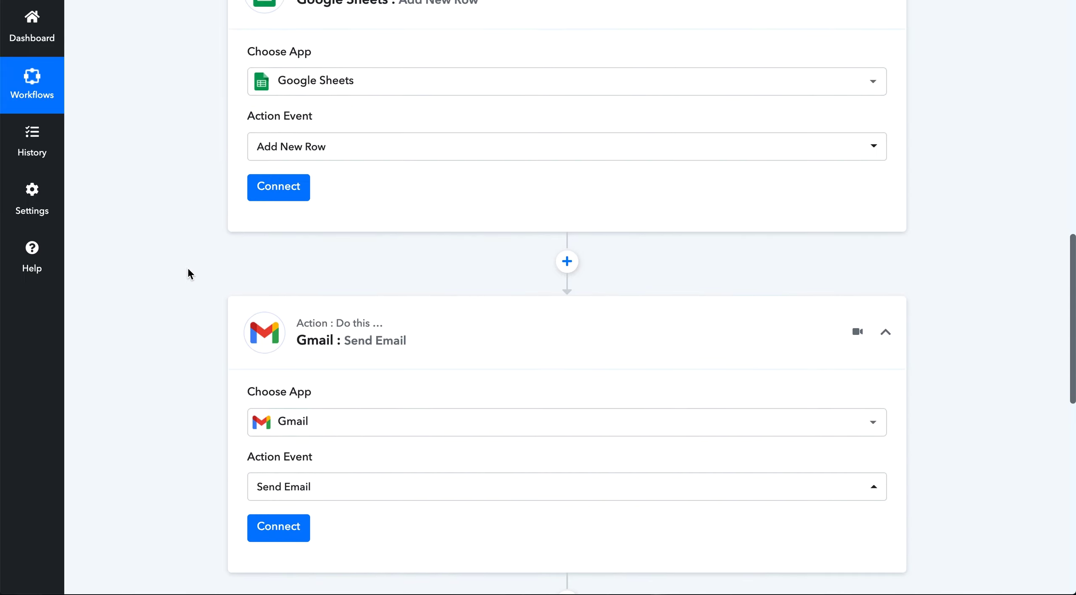
scroll(188, 274, "up", 6)
scroll(188, 274, "down", 4)
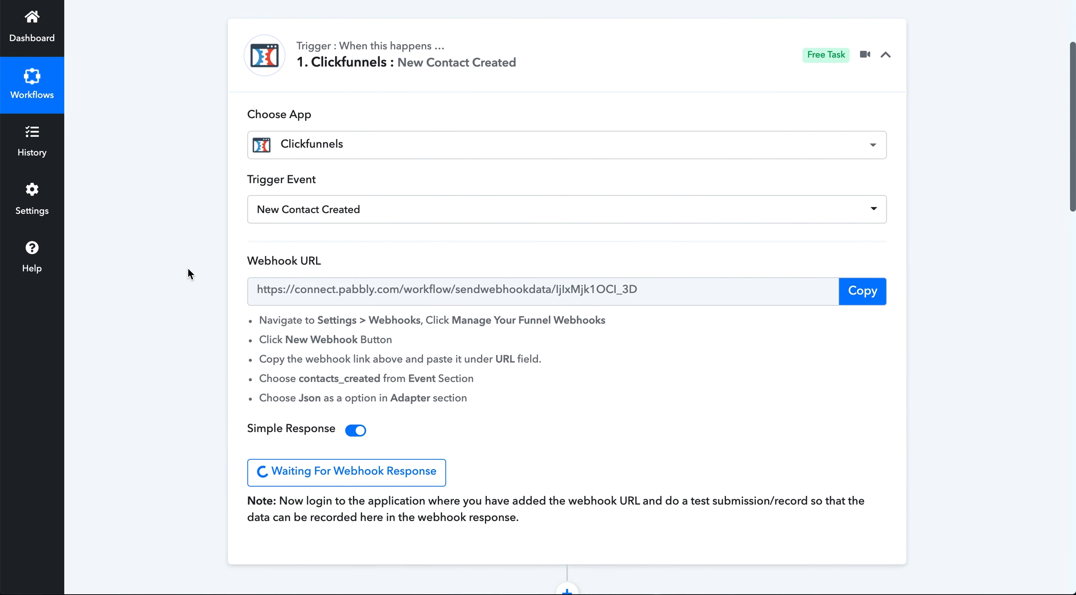
scroll(188, 274, "up", 4)
scroll(188, 274, "down", 3)
scroll(187, 274, "down", 10)
scroll(188, 274, "up", 8)
scroll(188, 270, "up", 2)
scroll(188, 270, "down", 10)
scroll(188, 270, "up", 4)
scroll(188, 274, "up", 4)
scroll(188, 274, "down", 5)
scroll(188, 274, "down", 5)
scroll(188, 274, "up", 12)
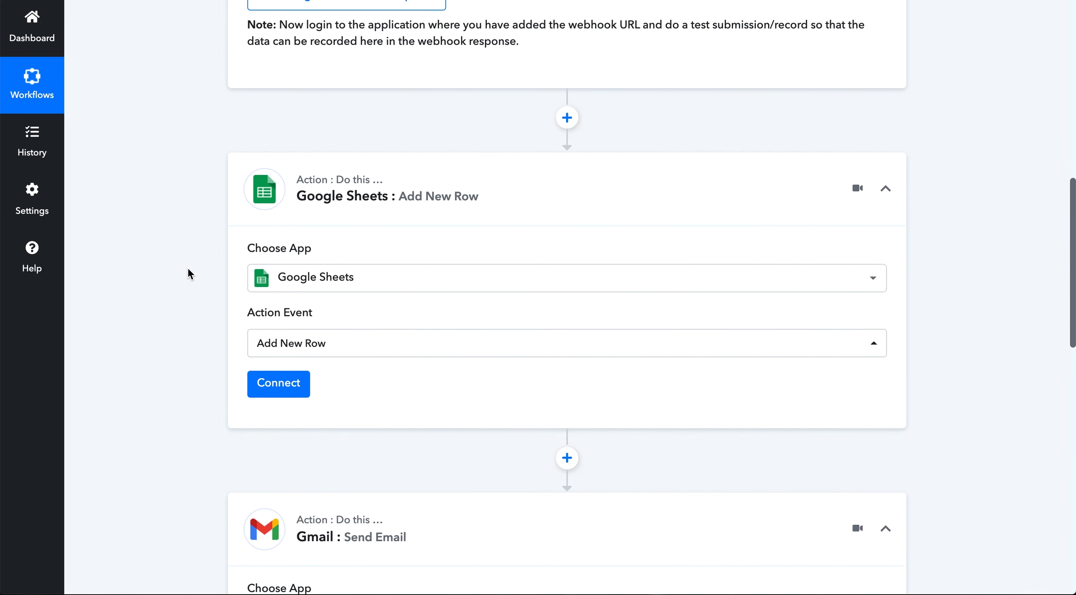
left_click(19, 26)
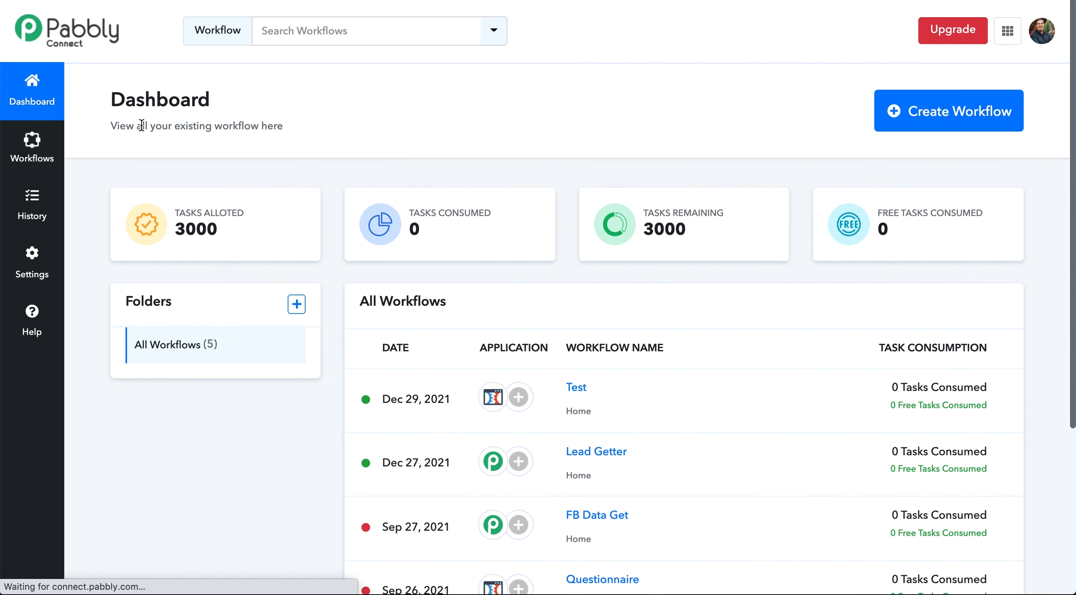
Step: On Zapier's pricing page, highlight the Free plan's monthly task allowance and the Starter plan's price and billing terms
mouse_move(180, 208)
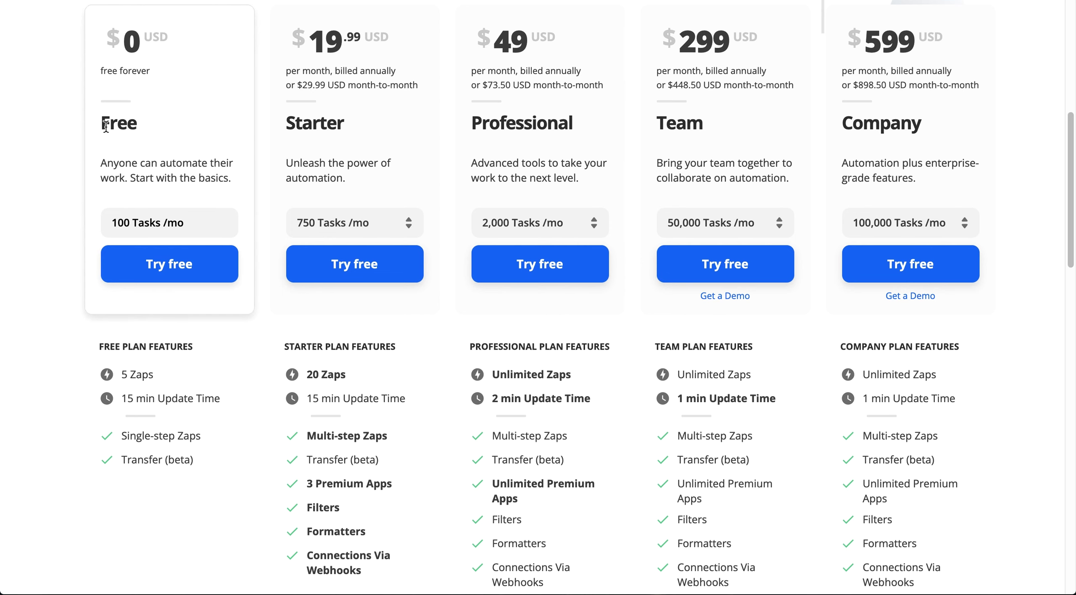
left_click_drag(192, 223, 97, 226)
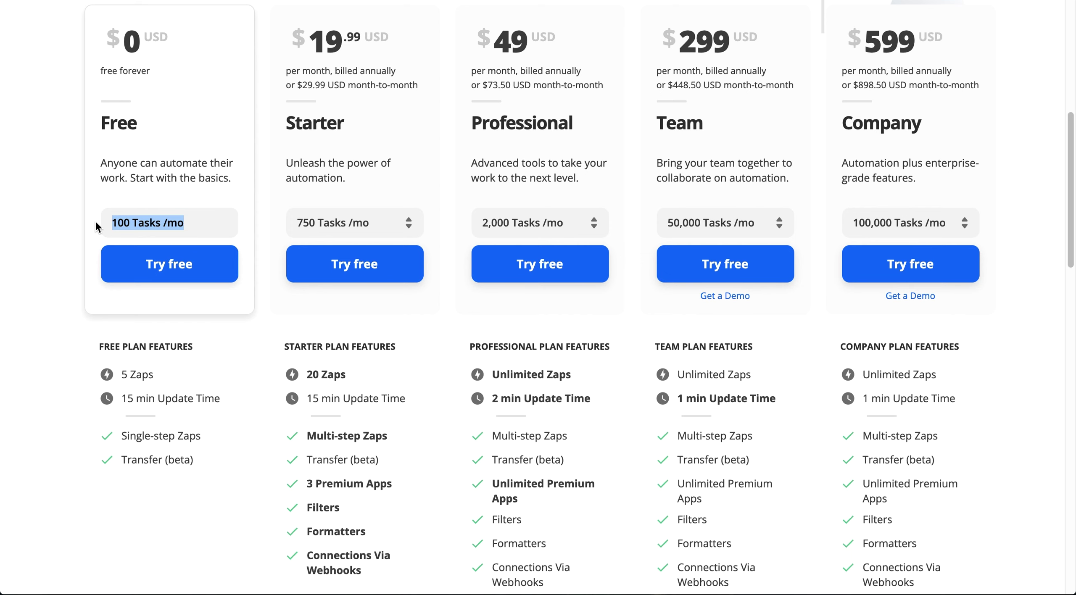
left_click_drag(273, 40, 372, 43)
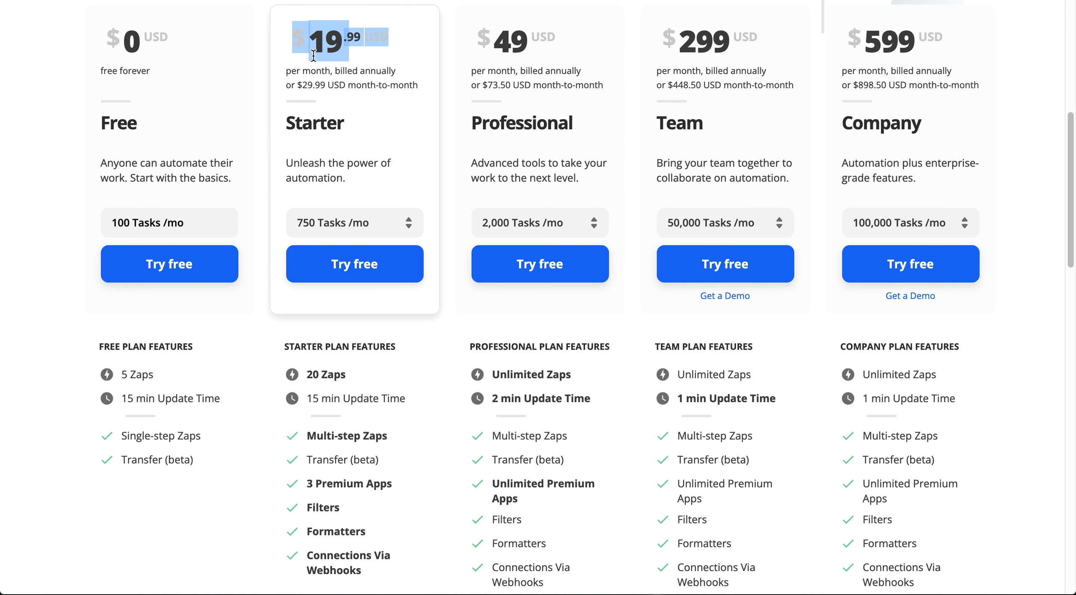
left_click_drag(360, 71, 404, 77)
left_click_drag(300, 88, 327, 89)
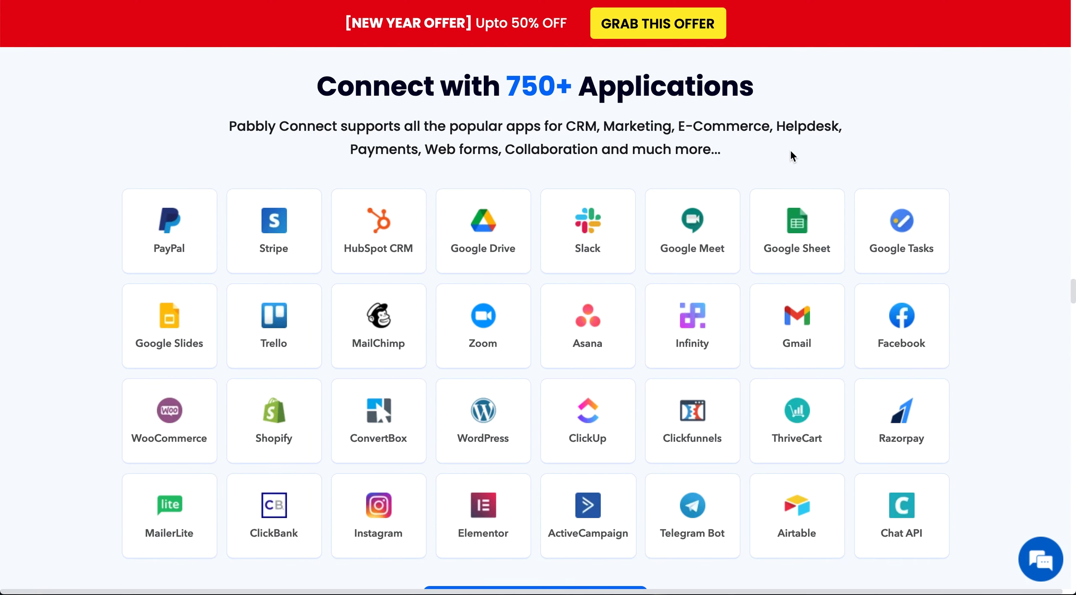
Step: On the Pabbly Connect website, highlight the number of supported applications and go on to the pricing plans
left_click_drag(503, 86, 570, 84)
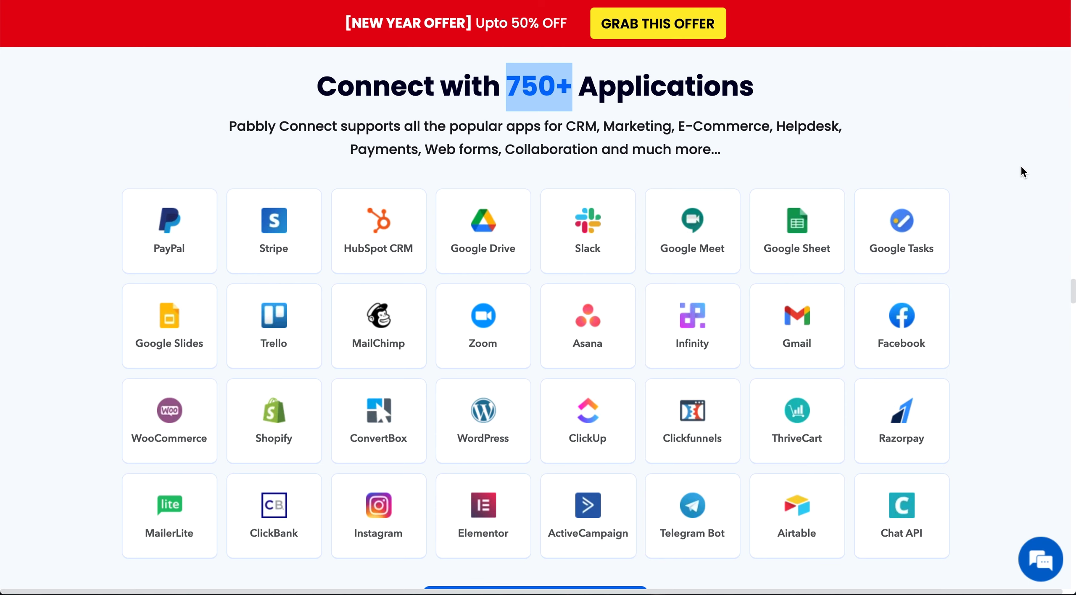
scroll(1022, 168, "down", 10)
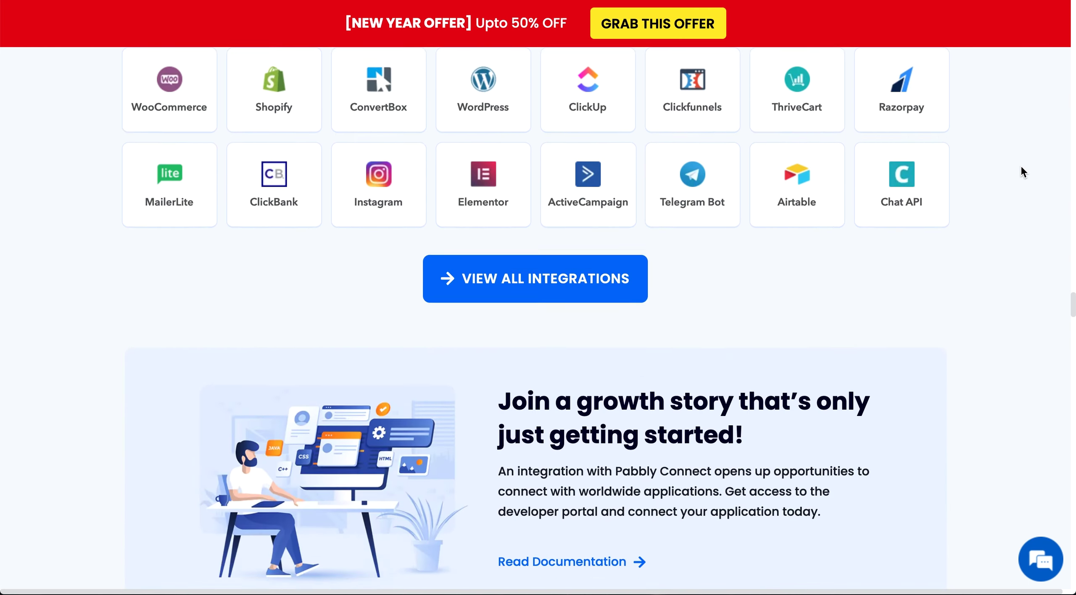
scroll(1022, 167, "down", 10)
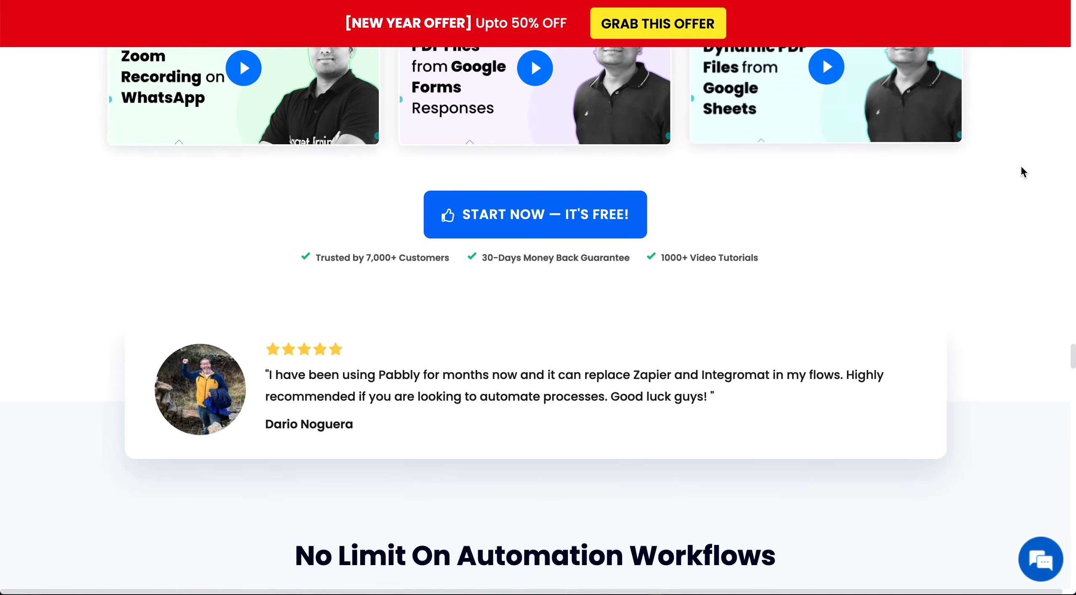
scroll(1020, 165, "down", 5)
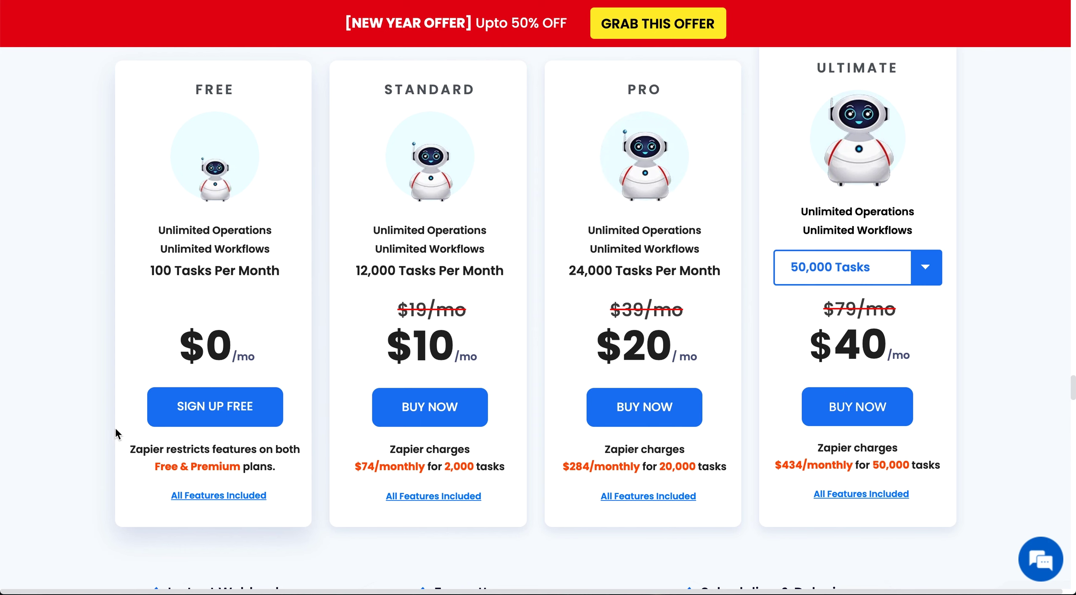
Step: Highlight the Free plan's monthly task allowance, and the Standard plan's price and task allowance
scroll(113, 431, "up", 1)
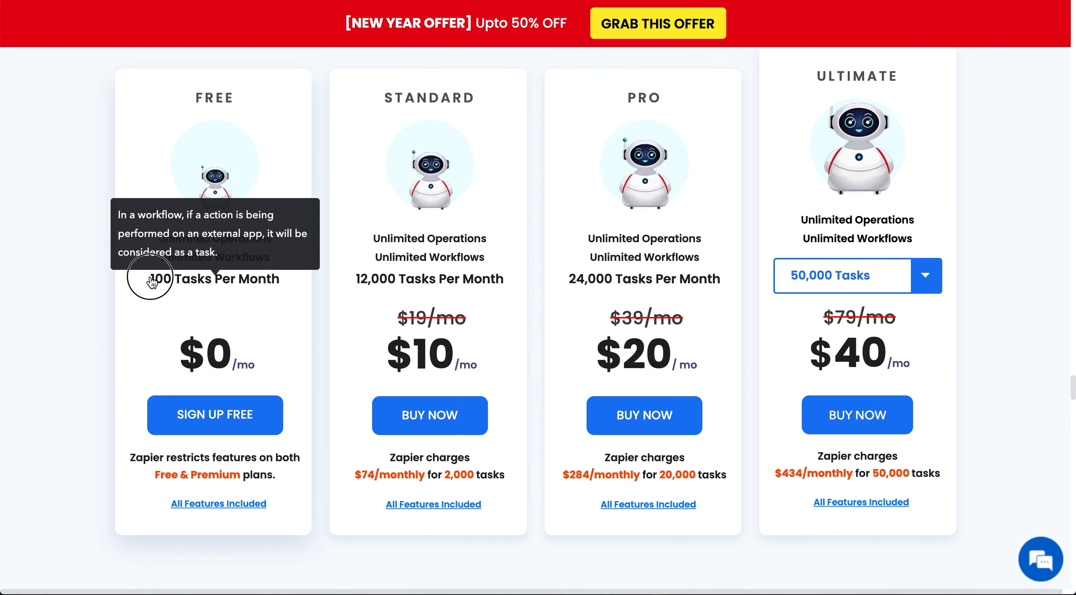
triple_click(142, 294)
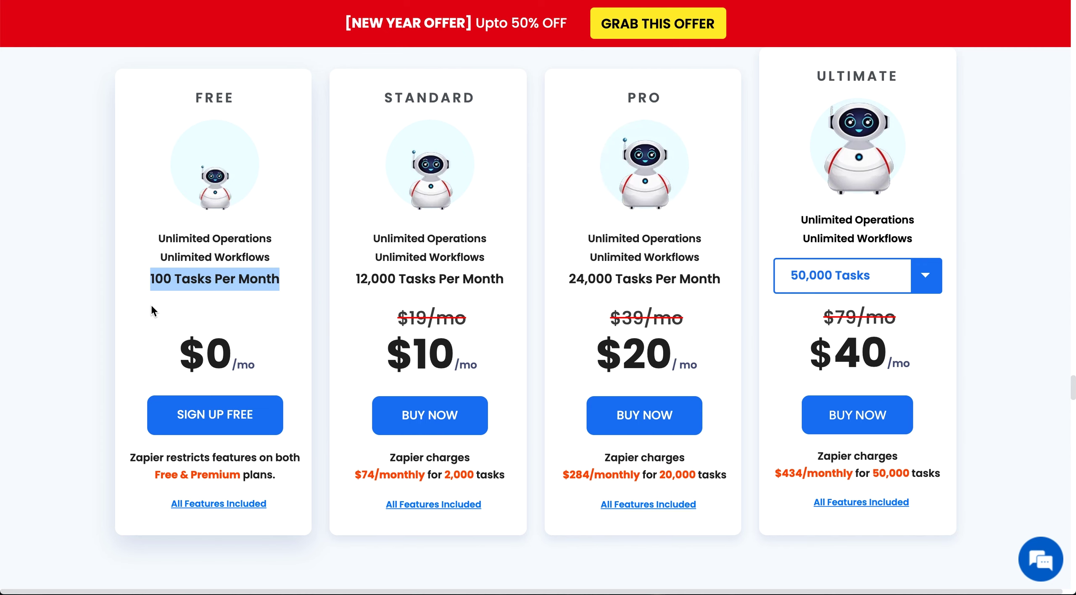
scroll(151, 310, "up", 1)
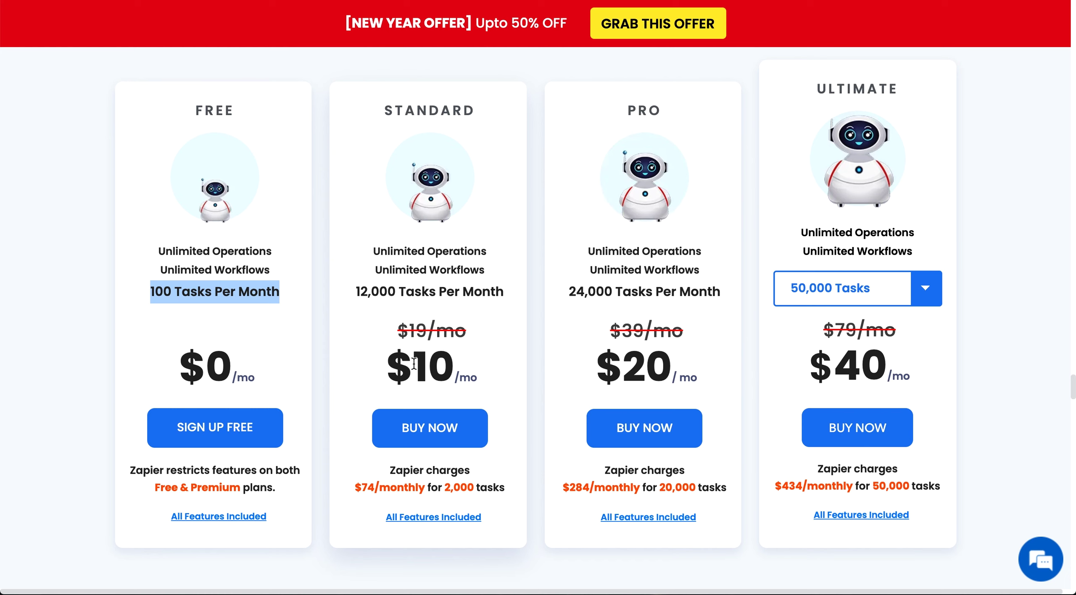
left_click_drag(389, 365, 483, 384)
left_click_drag(356, 290, 403, 298)
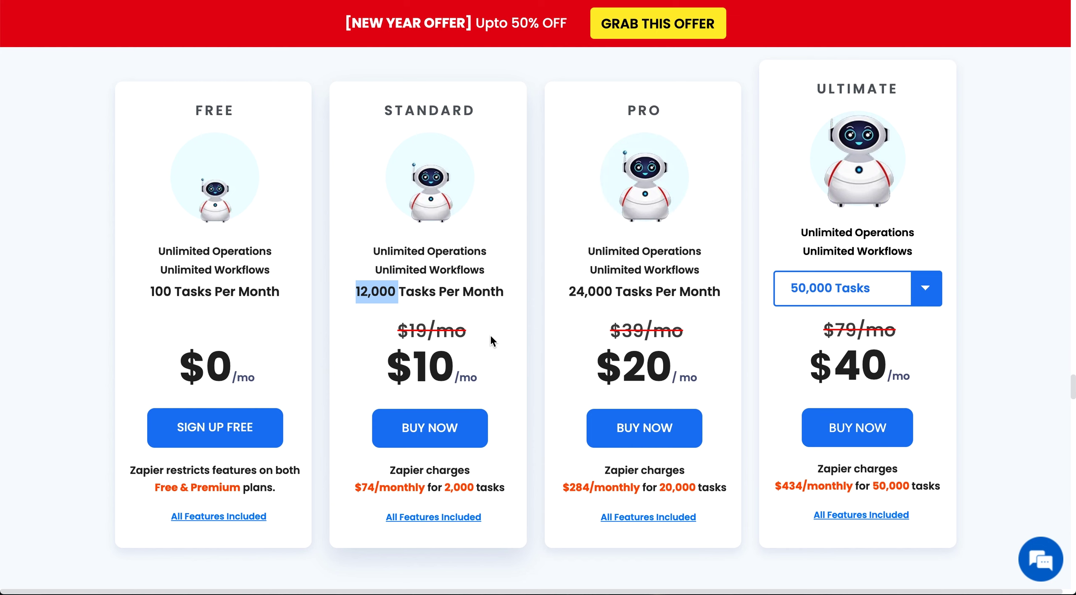
Step: Show the plan prices for 12-month billing and highlight the Standard plan's monthly price
scroll(490, 336, "up", 3)
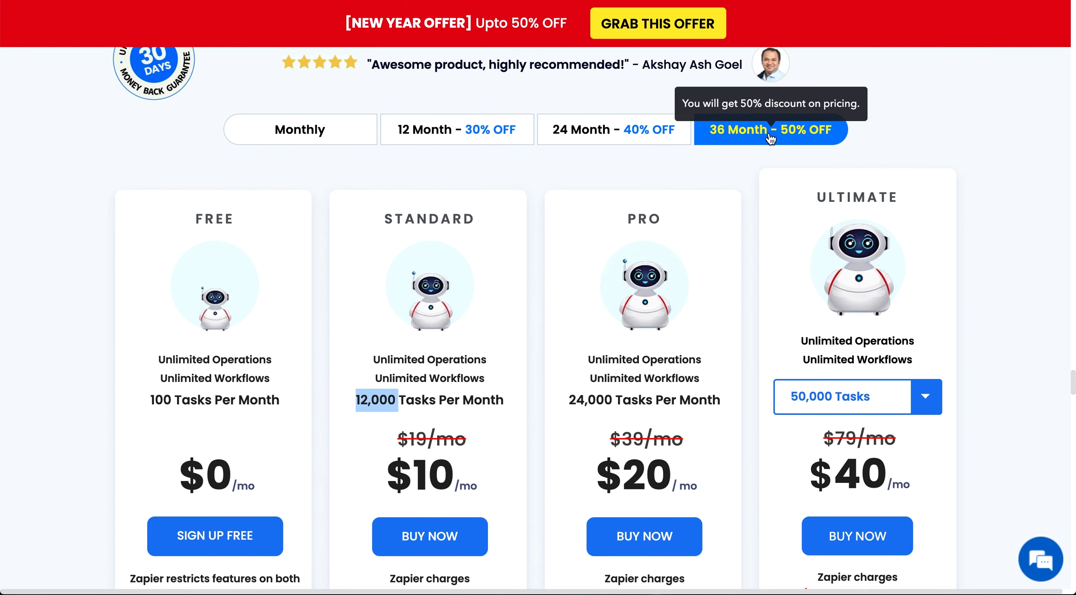
left_click(428, 135)
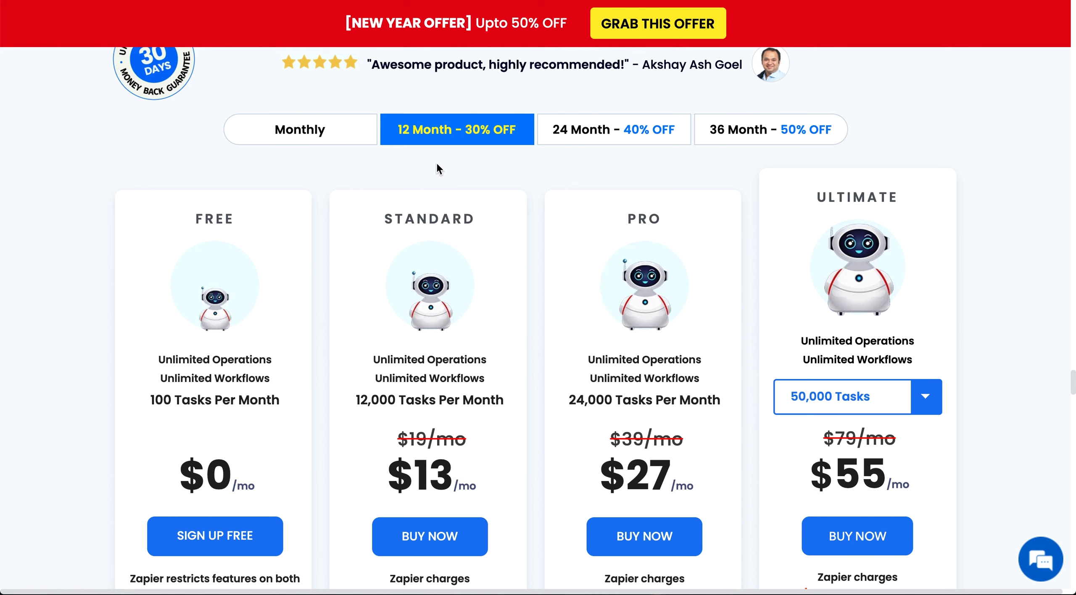
scroll(436, 161, "down", 2)
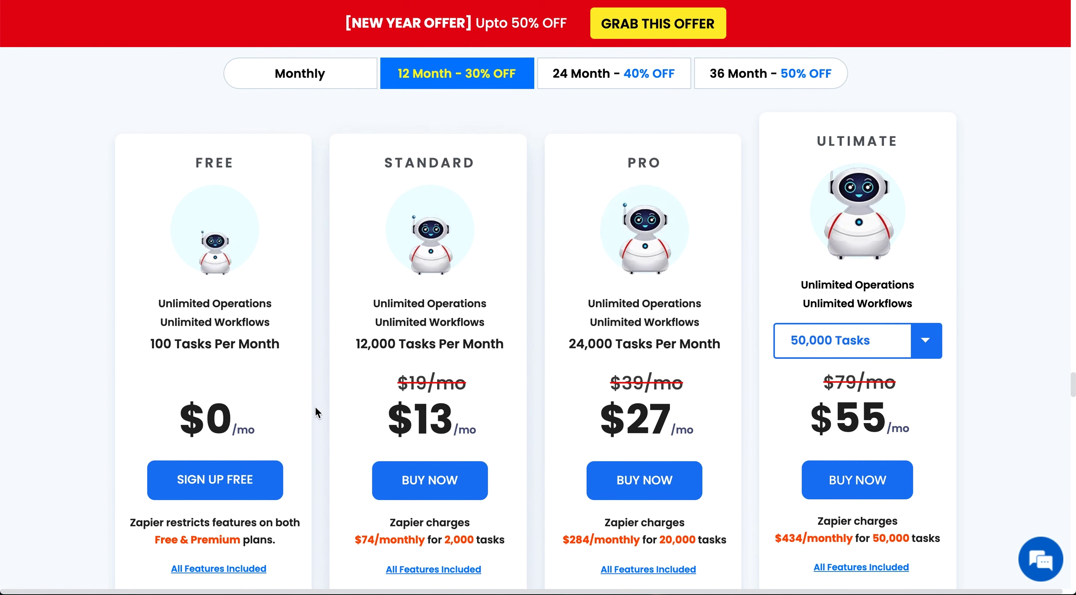
left_click_drag(382, 412, 482, 423)
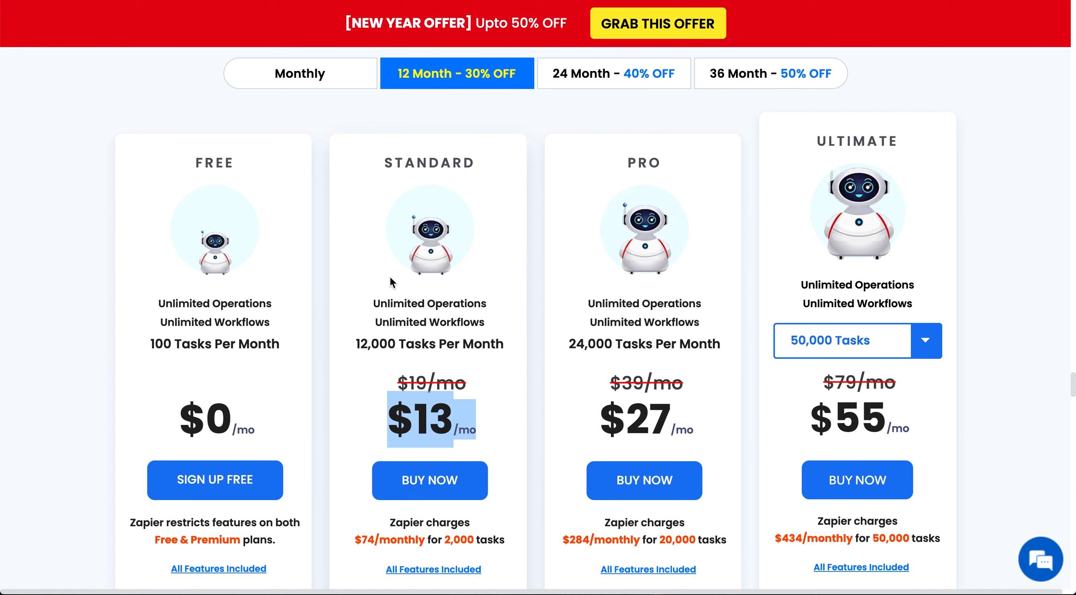
Step: Preview the Ultimate plan's price at 6,400,000 tasks, and set its task allowance back to 50,000
left_click(903, 343)
left_click(867, 456)
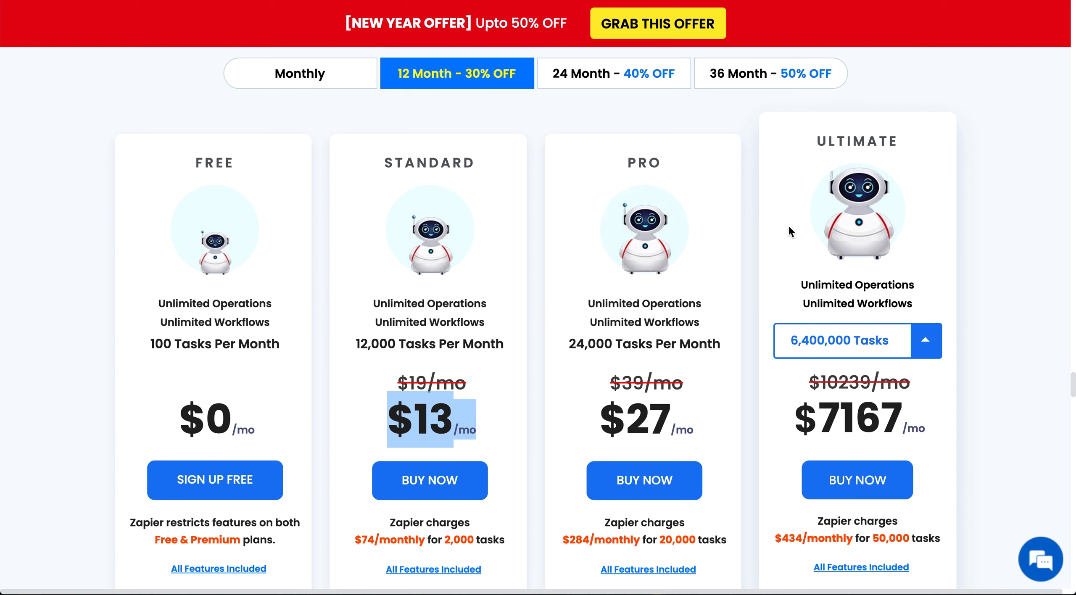
left_click(926, 339)
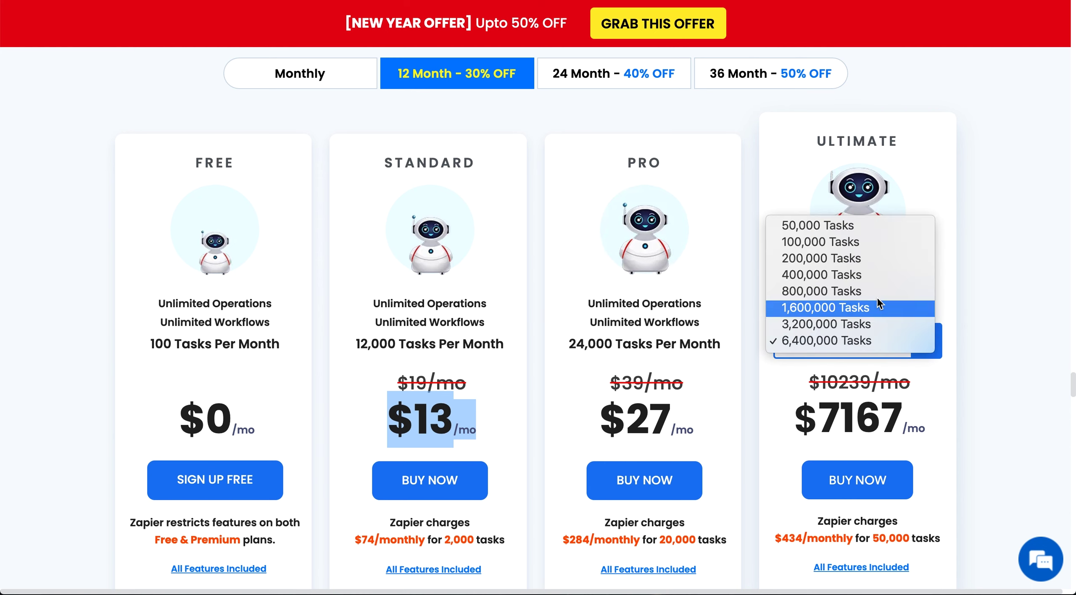
left_click(839, 222)
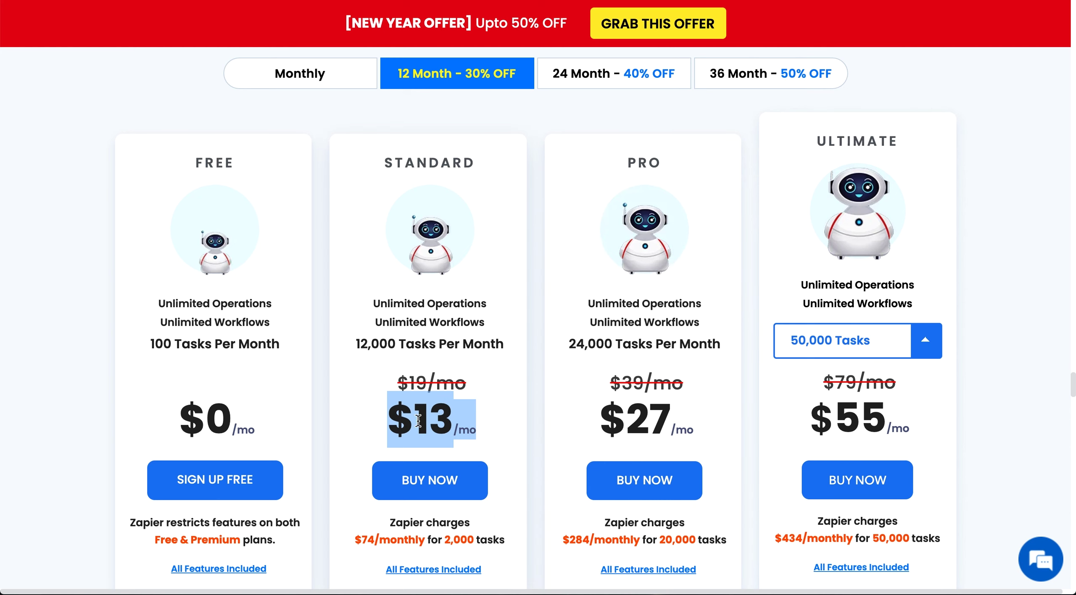
Step: Show the plan prices for monthly billing
mouse_move(369, 355)
left_click(305, 86)
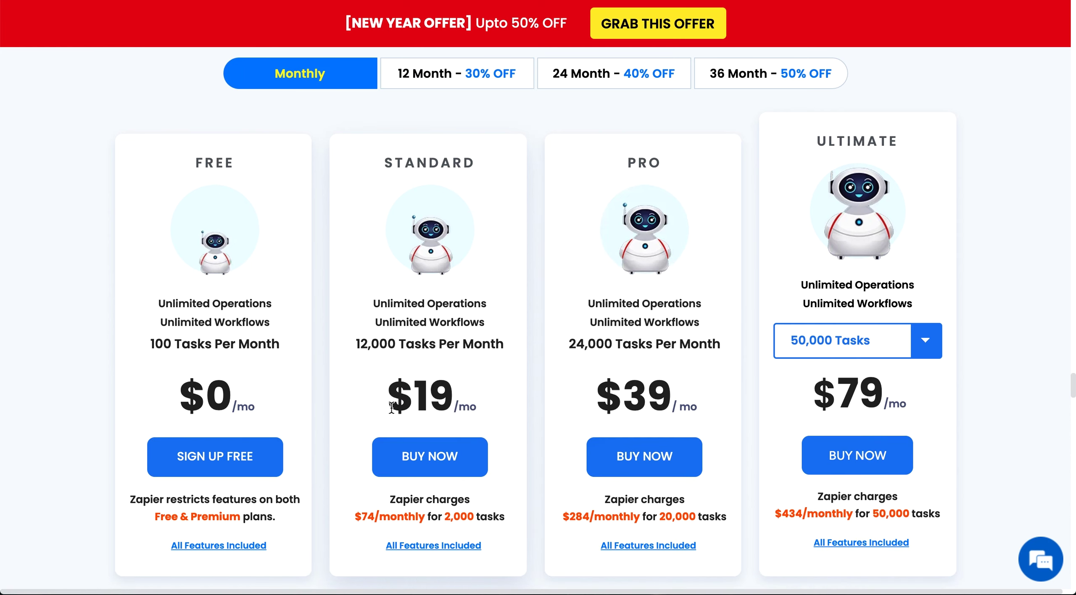